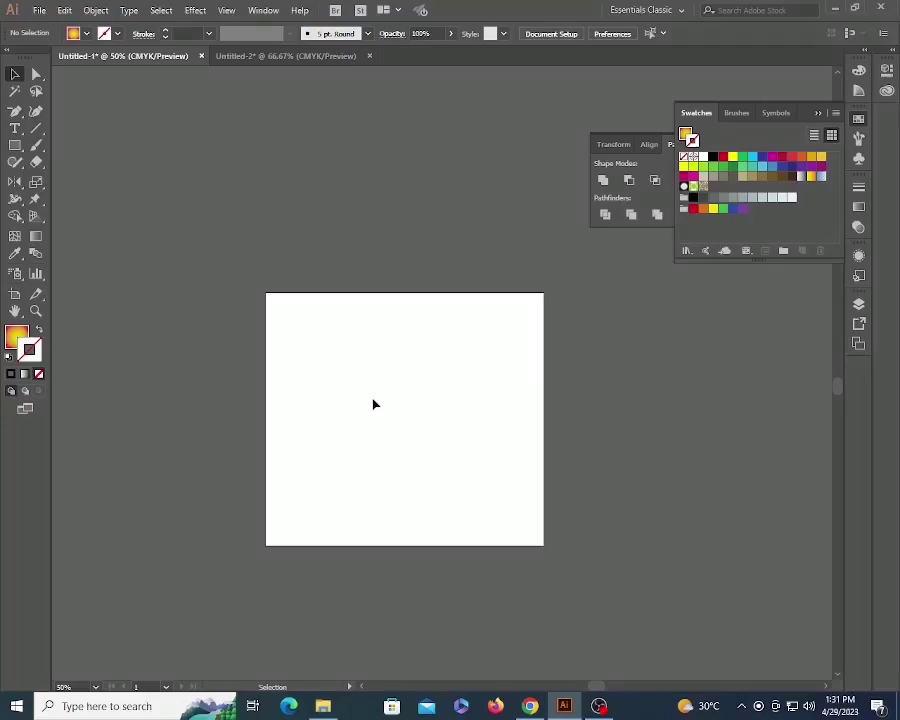
# - Draw a square near the artboard's centre and give it the default white fill and black stroke
pyautogui.click(15, 145)
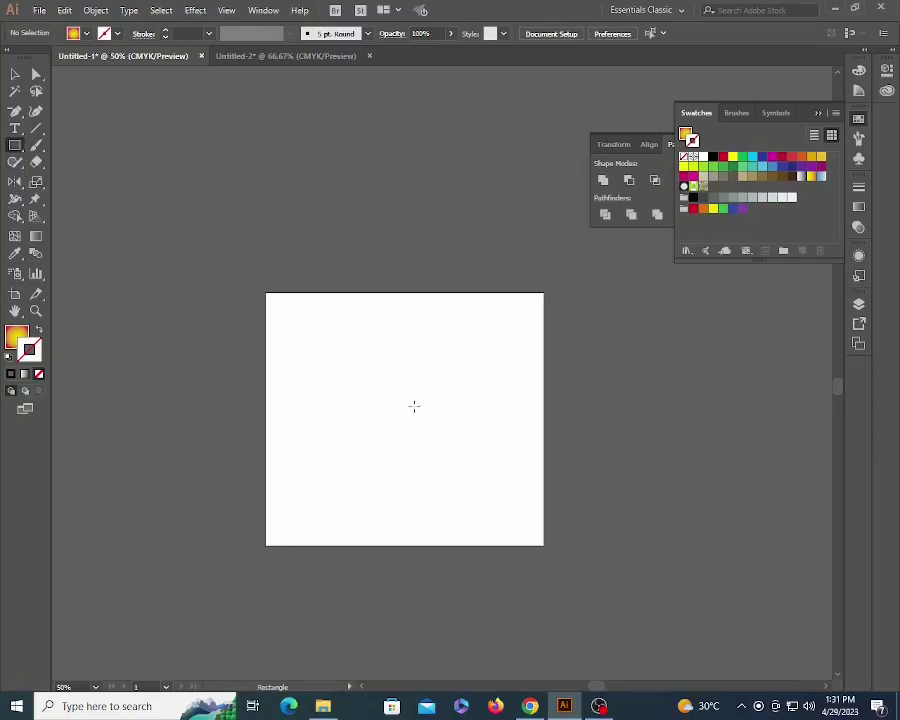
pyautogui.moveTo(357, 365); pyautogui.dragTo(464, 470)
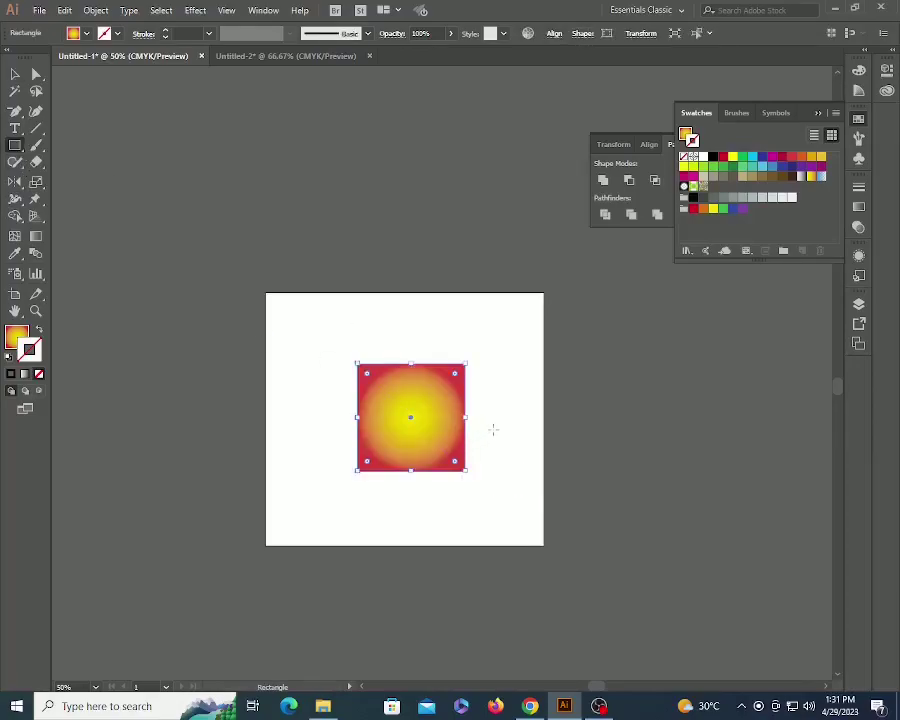
pyautogui.press('v')
pyautogui.press('d')
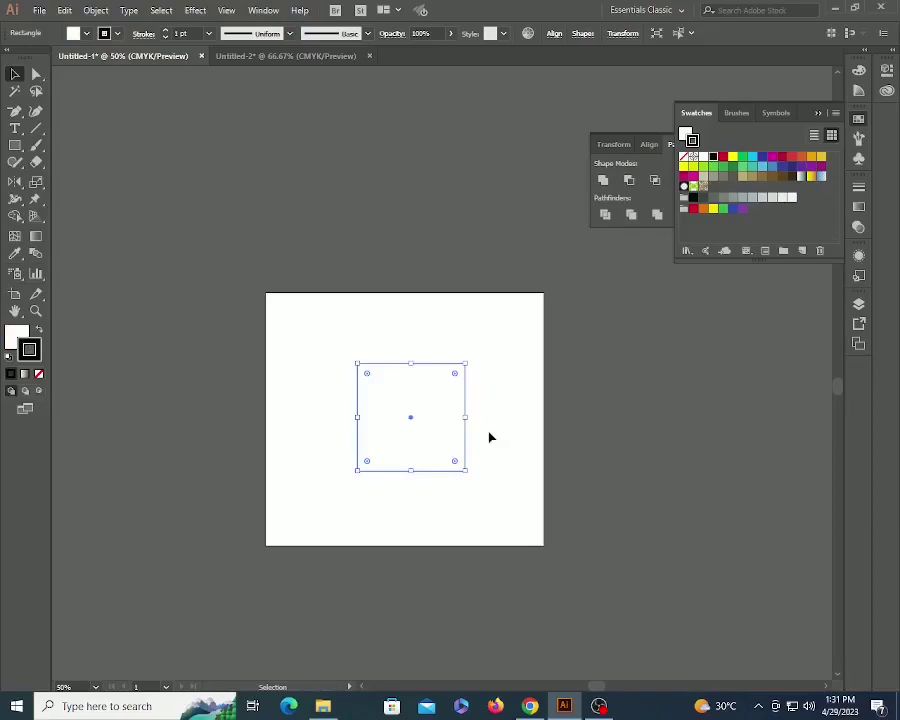
pyautogui.press('x')
pyautogui.click(489, 436)
# - Try stretching the square by its two upper corner anchors, and undo the change
pyautogui.press('z')
pyautogui.moveTo(309, 333); pyautogui.dragTo(514, 434)
pyautogui.press('space')
pyautogui.moveTo(410, 376); pyautogui.dragTo(401, 434)
pyautogui.press('a')
pyautogui.click(361, 364)
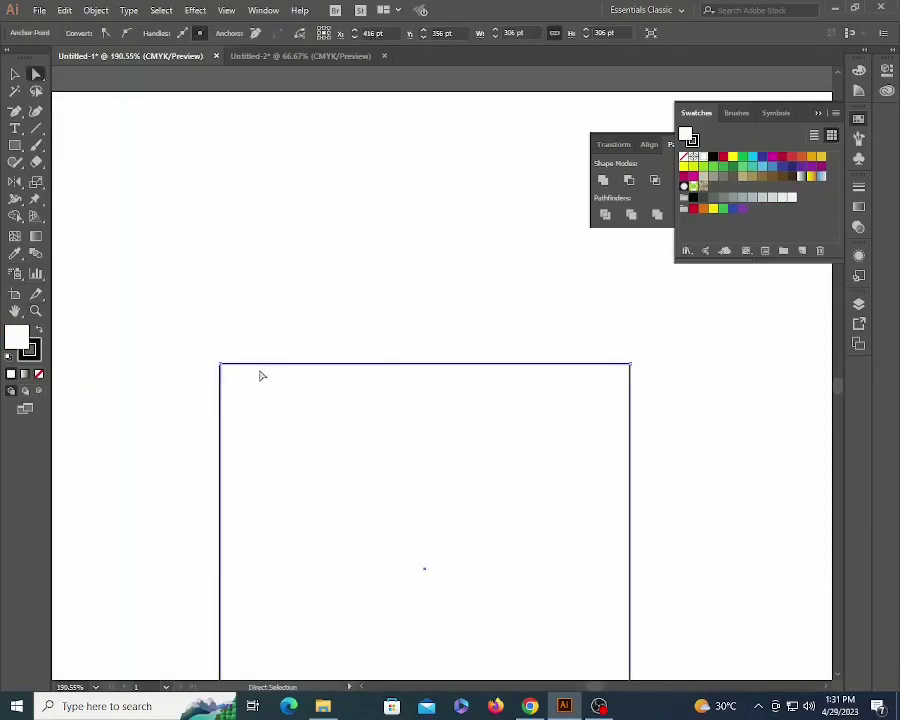
pyautogui.click(222, 366)
pyautogui.click(630, 366)
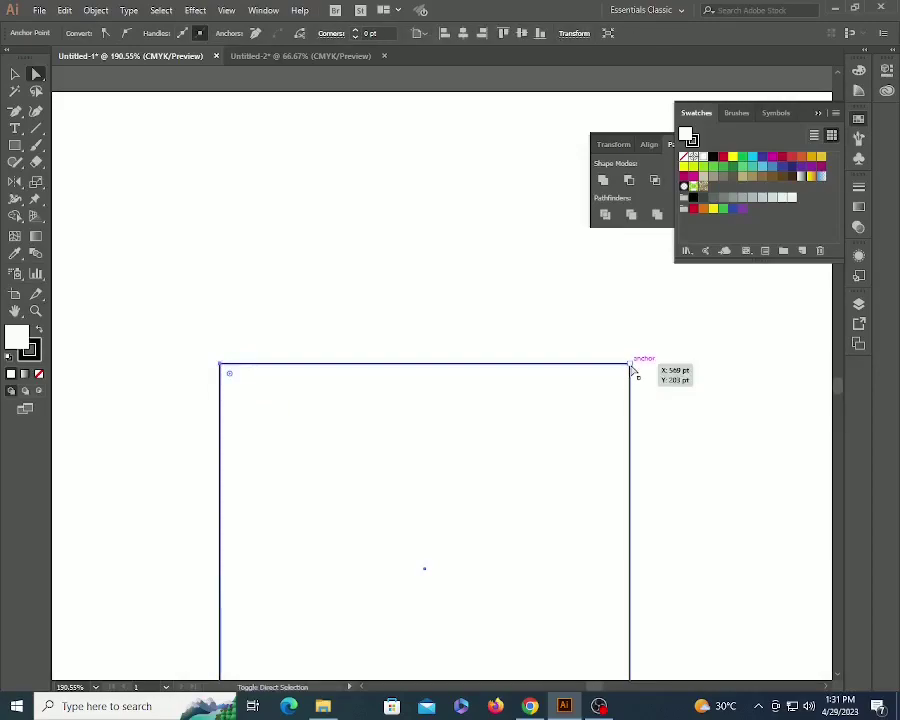
pyautogui.moveTo(632, 366); pyautogui.dragTo(684, 368)
pyautogui.press('v')
pyautogui.hotkey('ctrl', 'z')
pyautogui.click(462, 285)
# - Select the square's two upper anchors and widen its top edge with the Scale tool into an inverted trapezoid
pyautogui.press('a')
pyautogui.press('z')
pyautogui.keyDown('alt'); pyautogui.click(420, 341); pyautogui.keyUp('alt')
pyautogui.keyDown('alt'); pyautogui.click(420, 341); pyautogui.keyUp('alt')
pyautogui.keyDown('alt'); pyautogui.click(420, 341); pyautogui.keyUp('alt')
pyautogui.moveTo(417, 389); pyautogui.dragTo(585, 426)
pyautogui.press('v')
pyautogui.press('a')
pyautogui.moveTo(40, 184); pyautogui.dragTo(82, 180)
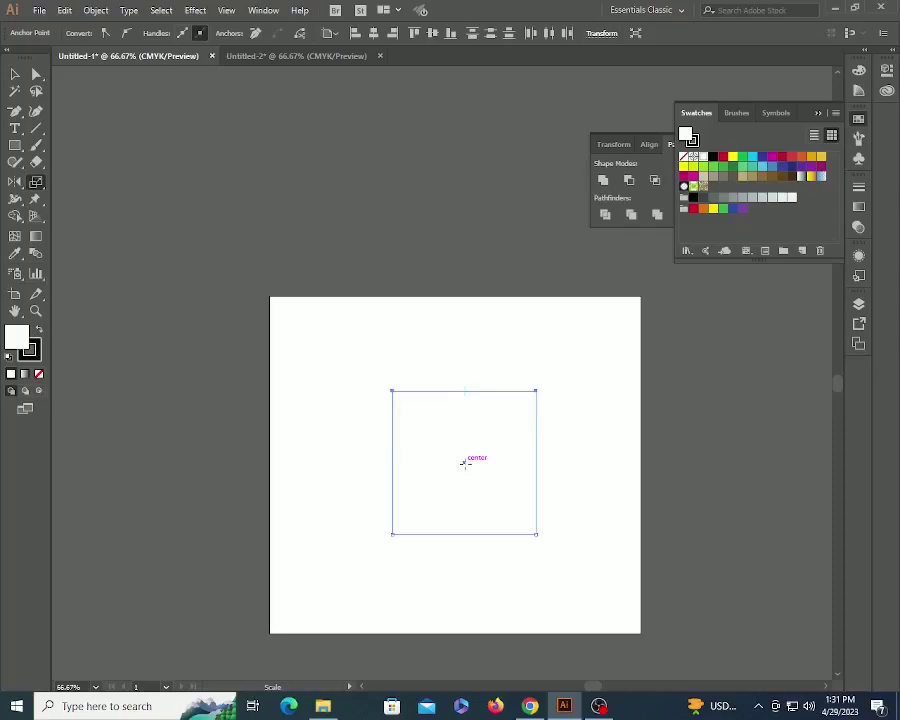
pyautogui.moveTo(452, 376); pyautogui.dragTo(444, 371)
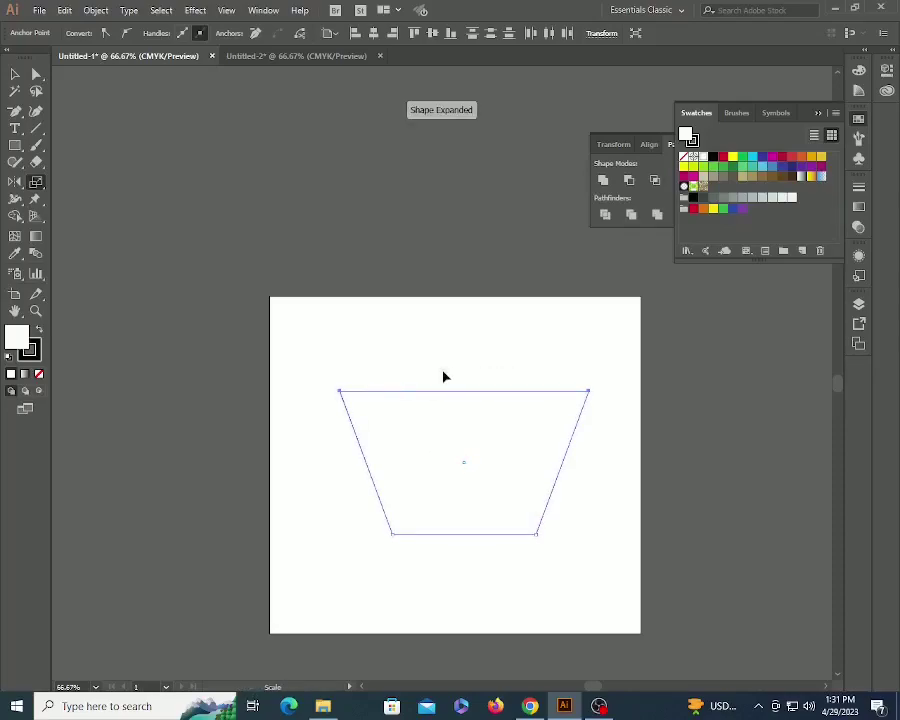
pyautogui.moveTo(460, 420); pyautogui.dragTo(462, 378)
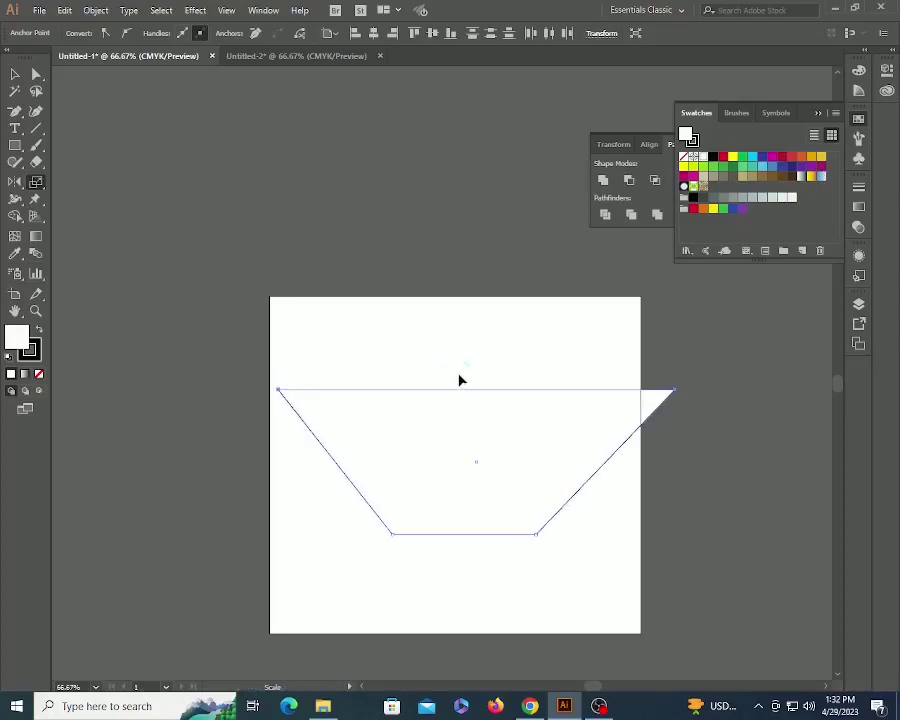
# - Delete the inverted trapezoid and draw a smaller rectangle in the upper middle of the artboard
pyautogui.press('v')
pyautogui.click(430, 345)
pyautogui.click(438, 418)
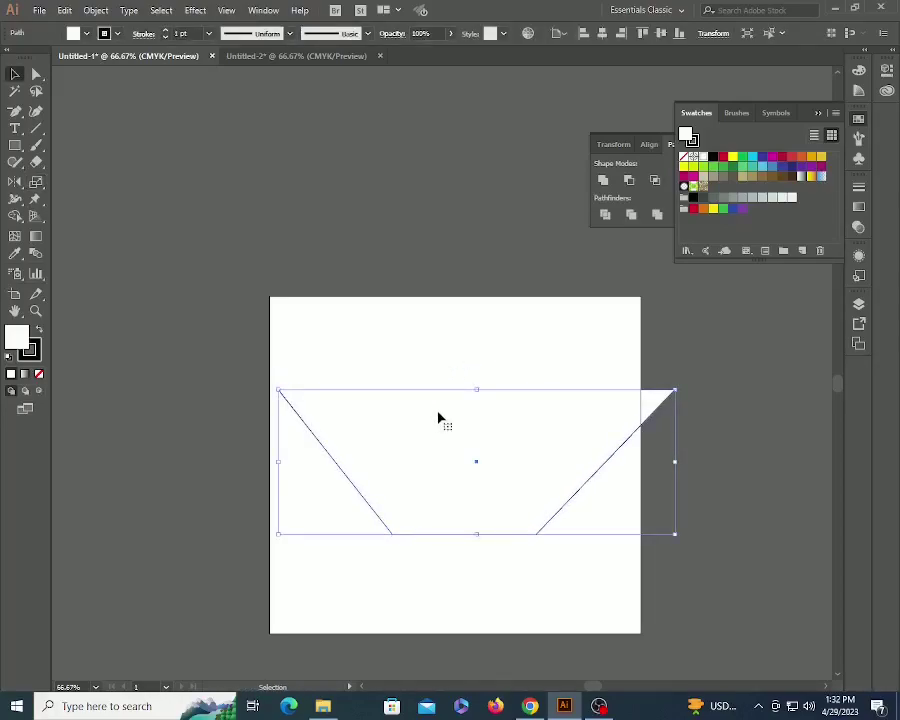
pyautogui.press('Delete')
pyautogui.press('m')
pyautogui.moveTo(402, 372); pyautogui.dragTo(494, 458)
# - Select the rectangle's two left anchors and lengthen its left edge vertically with the Scale tool
pyautogui.press('a')
pyautogui.click(390, 390)
pyautogui.moveTo(376, 356); pyautogui.dragTo(440, 480)
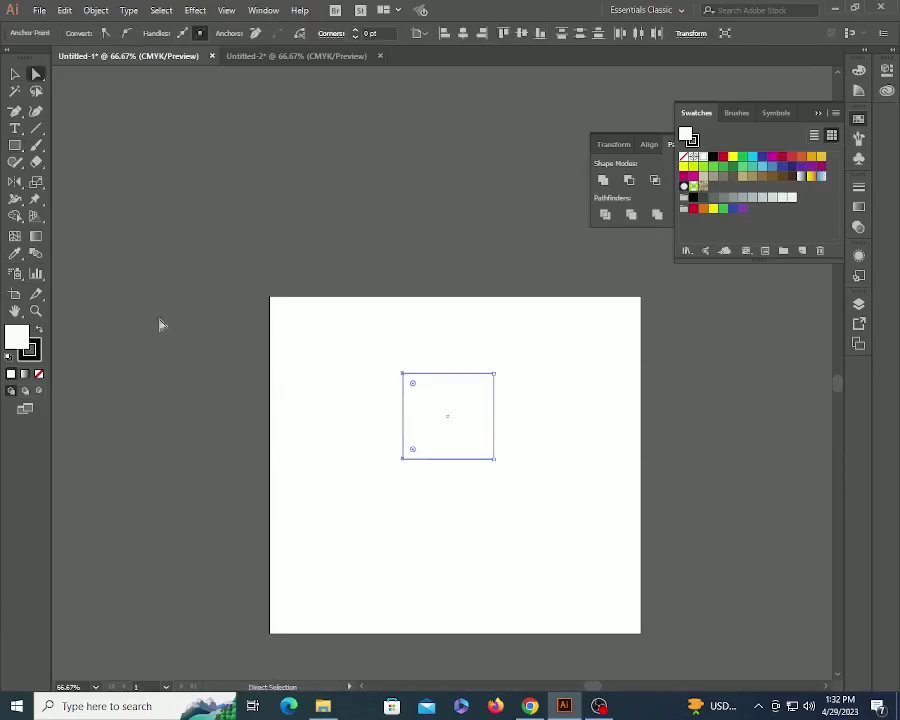
pyautogui.click(36, 182)
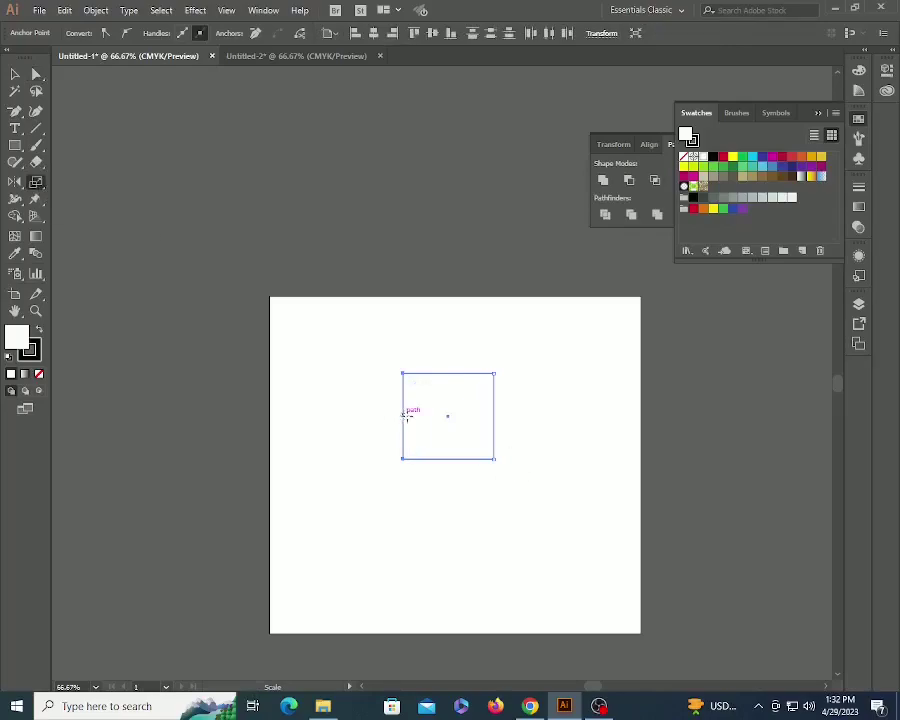
pyautogui.moveTo(381, 371); pyautogui.dragTo(369, 342)
pyautogui.press('v')
pyautogui.click(512, 449)
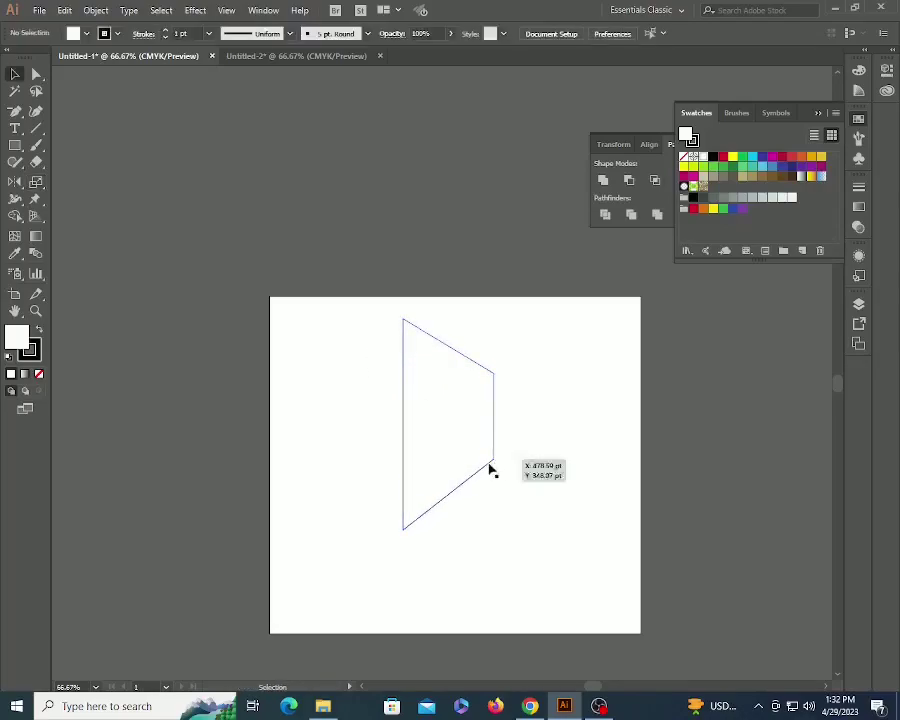
# - Duplicate the trapezoid, reflect the copy with Transform Each using Reflect X, and place it against the original's short side
pyautogui.moveTo(476, 481); pyautogui.dragTo(450, 498)
pyautogui.click(446, 514)
pyautogui.hotkey('ctrl', 'alt', 'shift', 'd')
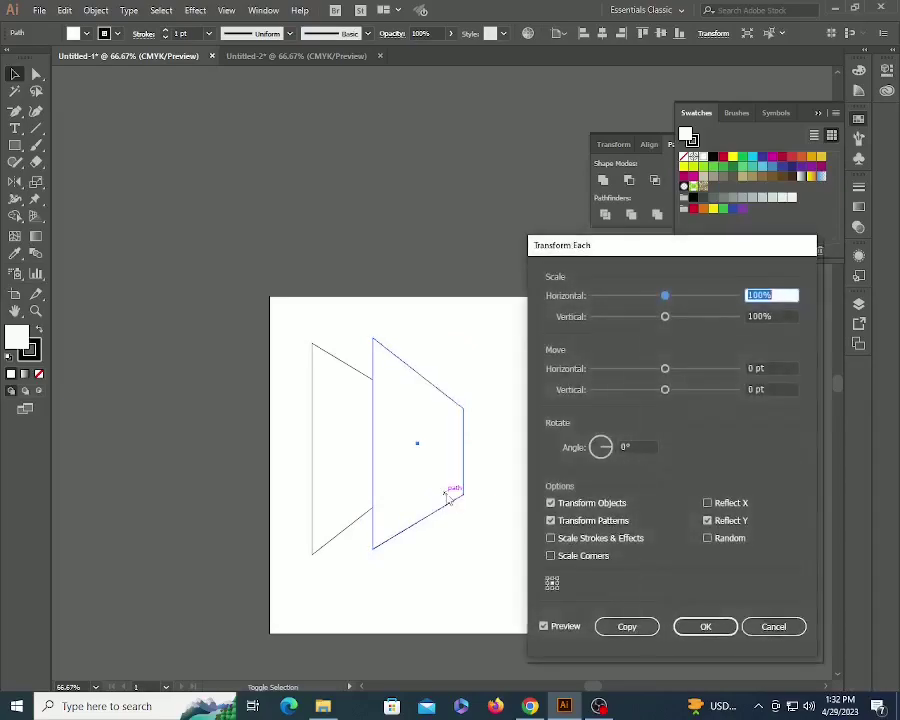
pyautogui.click(723, 505)
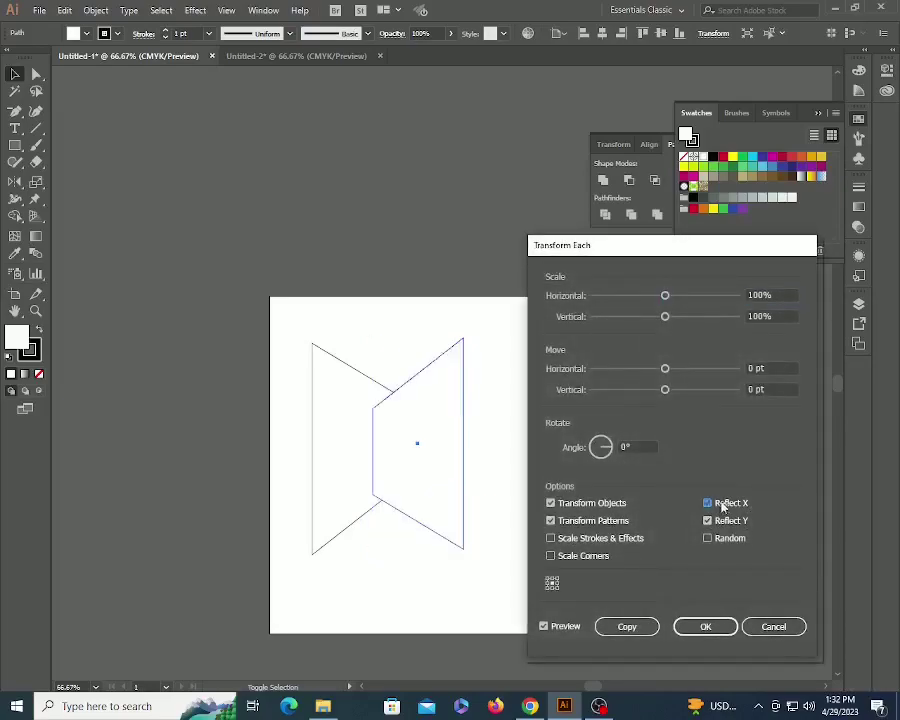
pyautogui.click(706, 626)
pyautogui.moveTo(428, 443); pyautogui.dragTo(490, 440)
pyautogui.click(558, 437)
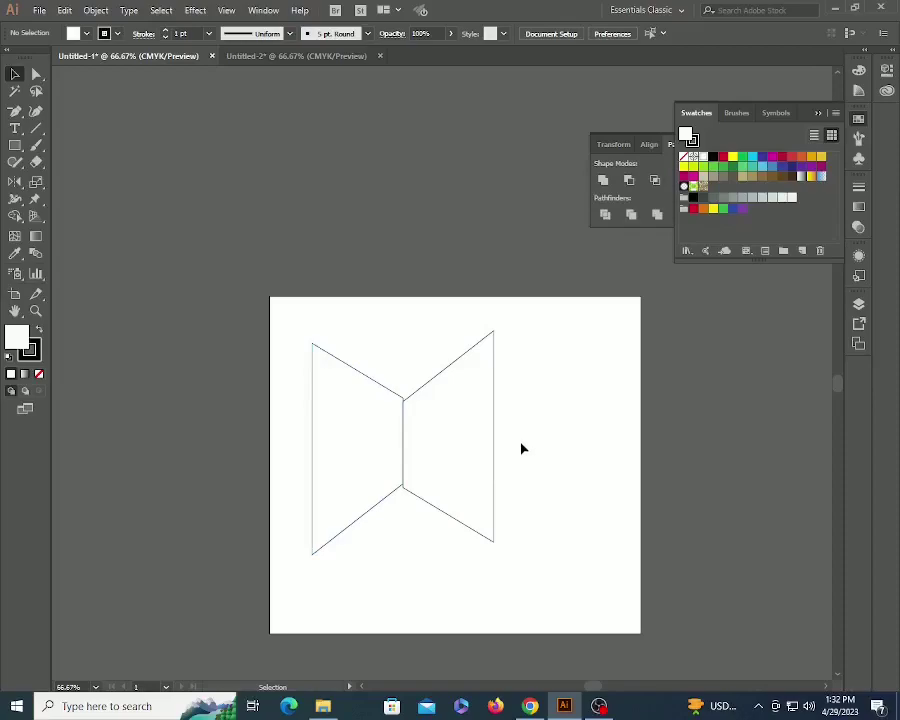
# - Delete both mirrored trapezoids from the artboard
pyautogui.moveTo(243, 350); pyautogui.dragTo(496, 436)
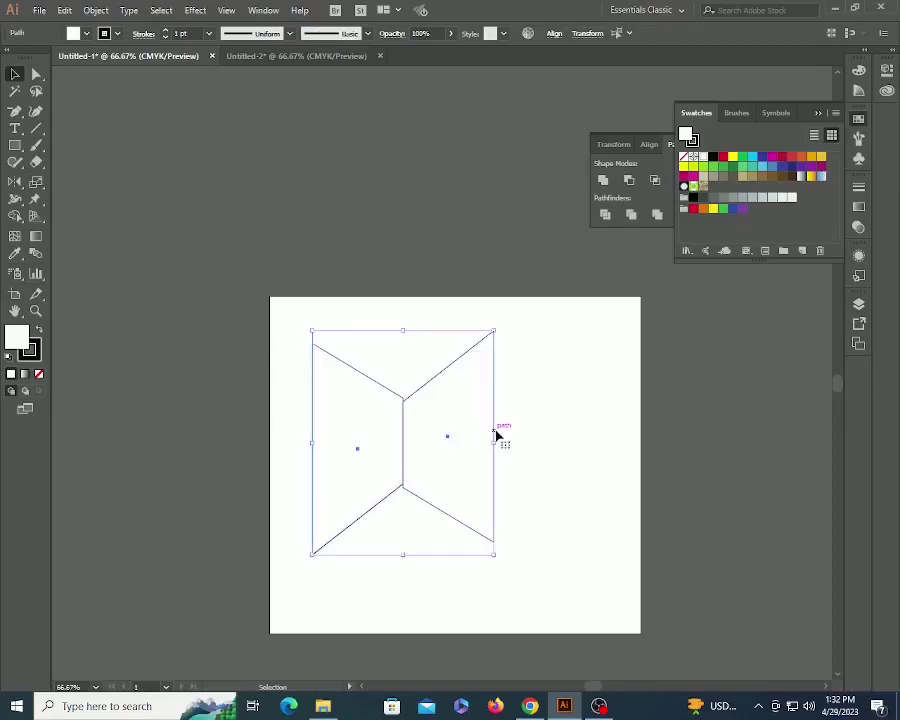
pyautogui.press('Delete')
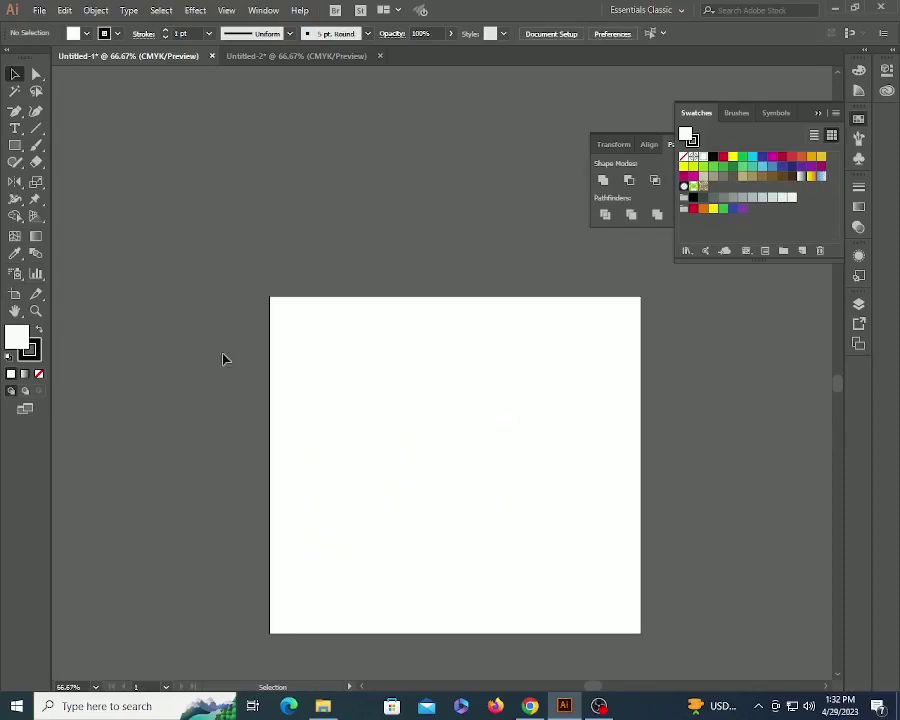
pyautogui.moveTo(324, 348); pyautogui.dragTo(307, 297)
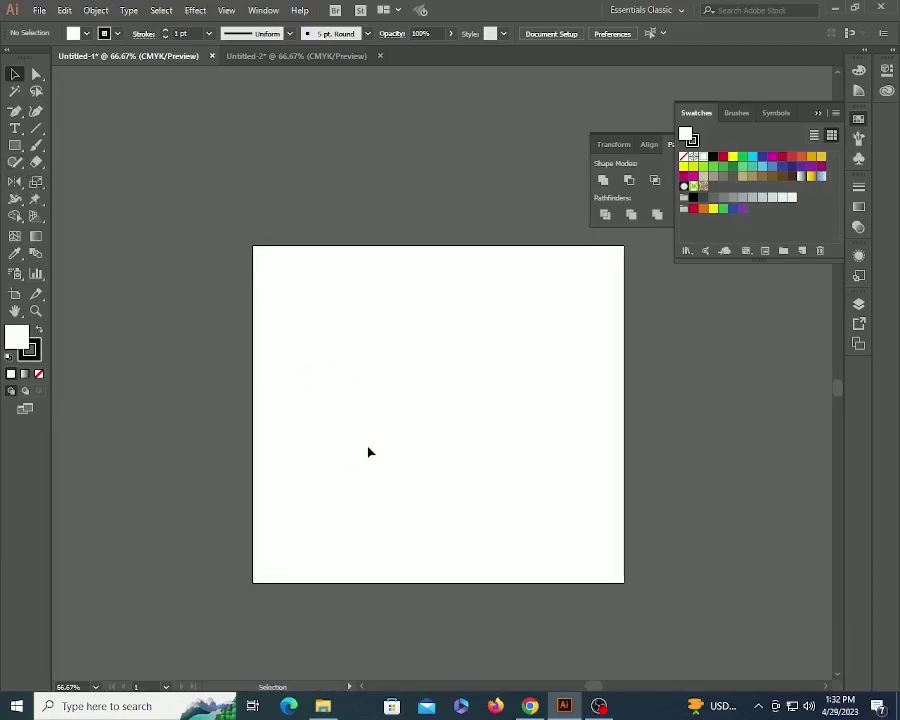
pyautogui.moveTo(371, 435); pyautogui.dragTo(350, 434)
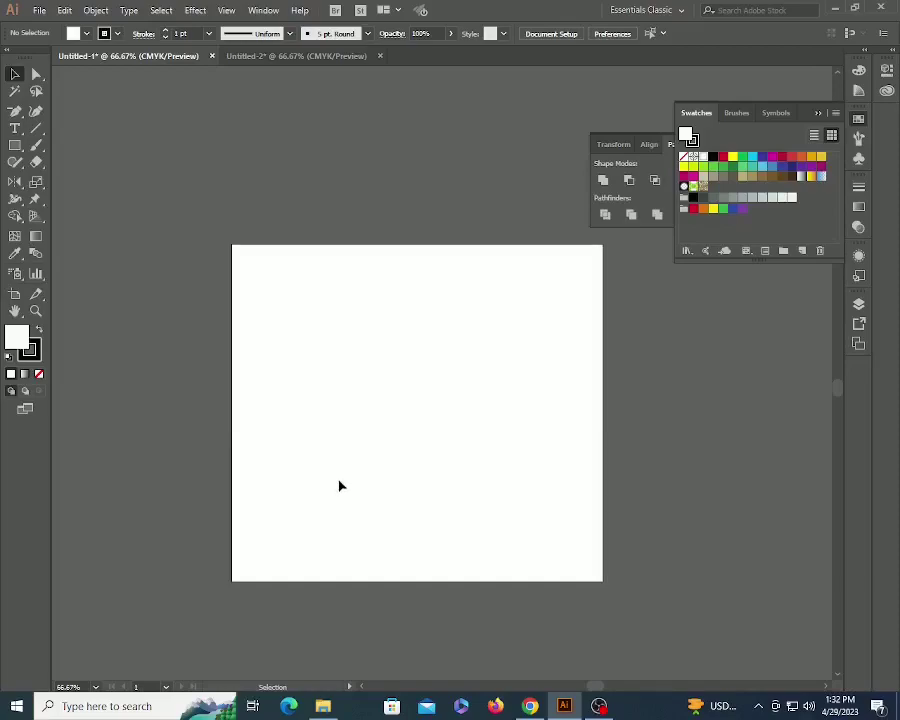
# - Remove the fill and start a tree outline with the Pen tool: left root, trunk's left side and the left branch's underside
pyautogui.press('p')
pyautogui.click(38, 373)
pyautogui.click(288, 546)
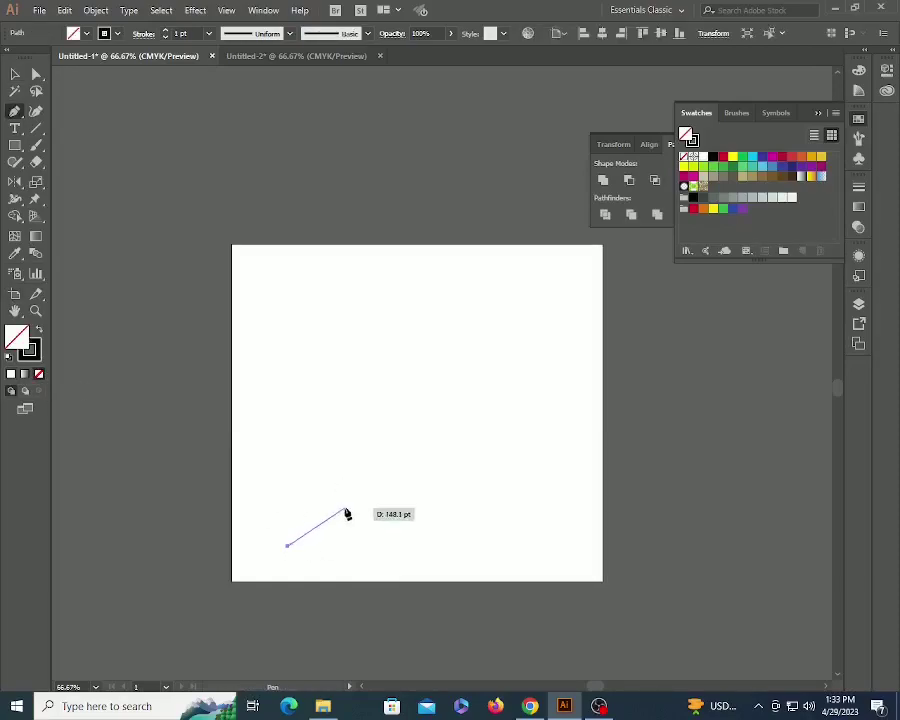
pyautogui.moveTo(342, 509); pyautogui.dragTo(345, 491)
pyautogui.moveTo(350, 385); pyautogui.dragTo(343, 377)
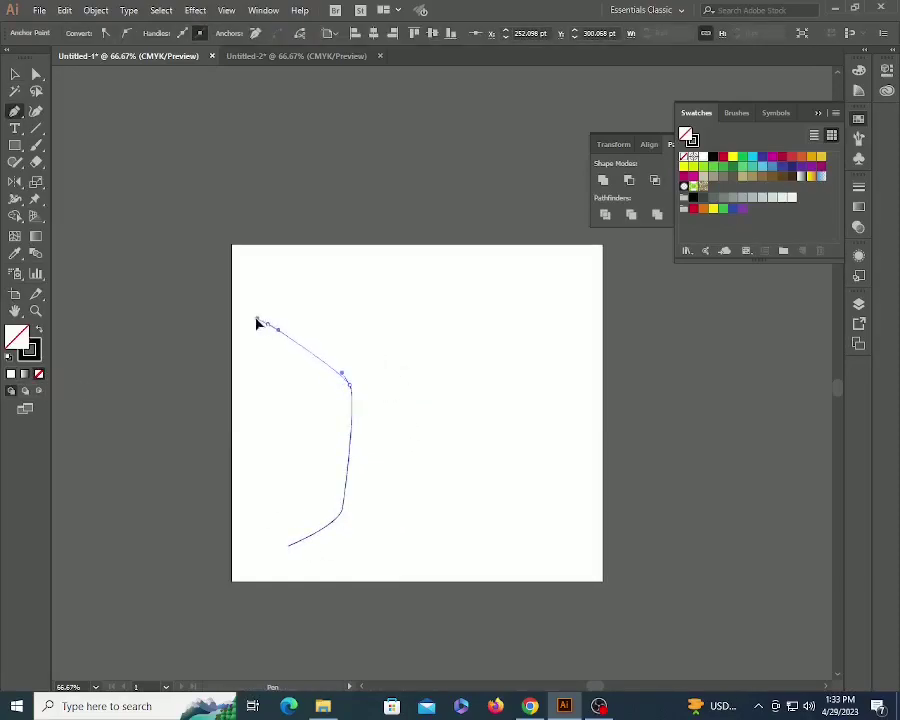
pyautogui.click(268, 322)
# - Continue the Pen outline along the top of the trunk to form four narrow branches fanning outward
pyautogui.moveTo(269, 320); pyautogui.dragTo(352, 297)
pyautogui.click(362, 297)
pyautogui.click(358, 362)
pyautogui.click(422, 305)
pyautogui.click(430, 310)
pyautogui.click(373, 366)
pyautogui.click(464, 330)
pyautogui.click(469, 342)
pyautogui.click(375, 375)
# - Draw the trunk's right side and the jagged root base, closing the tree outline at its starting point
pyautogui.click(378, 497)
pyautogui.press('Escape')
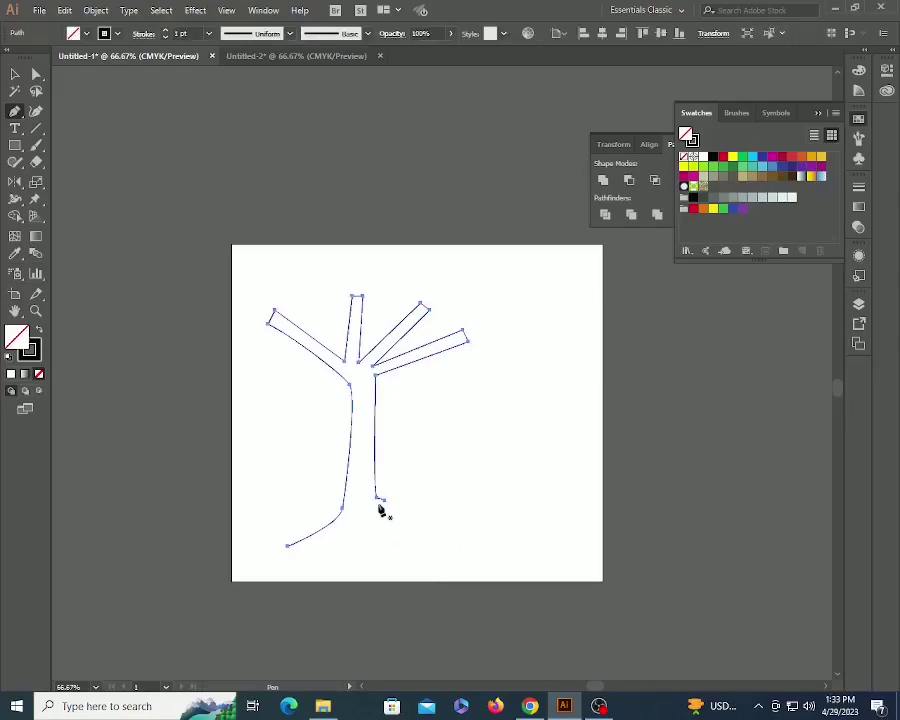
pyautogui.keyDown('ctrl'); pyautogui.click(381, 500); pyautogui.keyUp('ctrl')
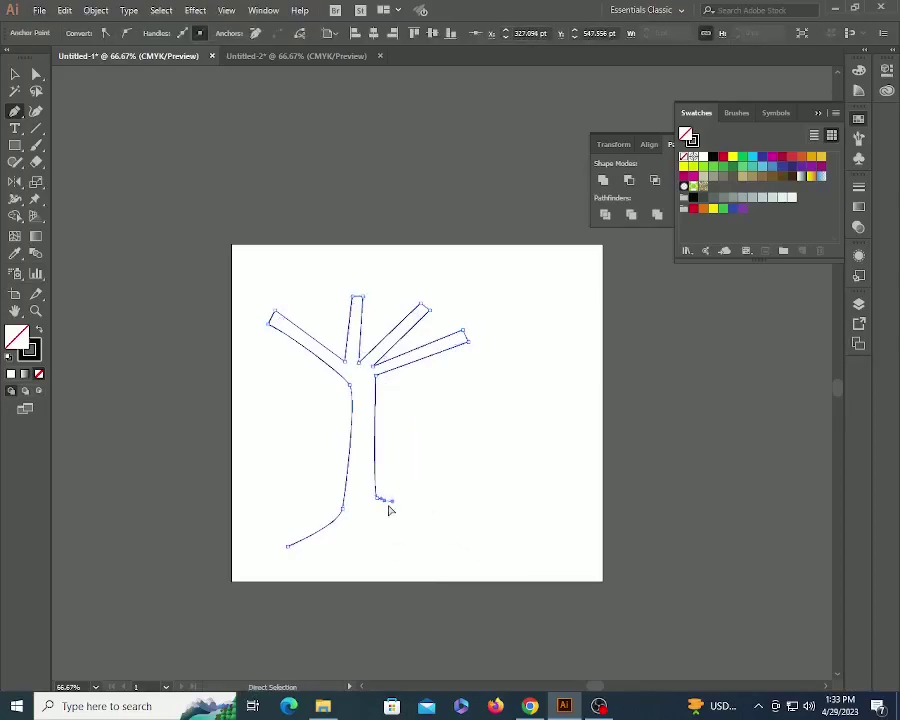
pyautogui.moveTo(452, 531); pyautogui.dragTo(496, 532)
pyautogui.click(455, 534)
pyautogui.click(383, 531)
pyautogui.click(352, 546)
pyautogui.click(332, 536)
pyautogui.click(289, 546)
pyautogui.press('v')
pyautogui.click(454, 466)
# - Draw an ellipse over the left branch and arrange further overlapping ellipses as a five-lobed canopy above the trunk
pyautogui.moveTo(454, 466); pyautogui.dragTo(465, 490)
pyautogui.press('l')
pyautogui.moveTo(232, 312)
pyautogui.mouseDown()
pyautogui.moveTo(310, 367)
pyautogui.moveTo(321, 357)
pyautogui.mouseUp()
pyautogui.click(177, 391)
pyautogui.press('Escape')
pyautogui.press('v')
pyautogui.click(286, 300)
pyautogui.moveTo(358, 296); pyautogui.dragTo(465, 288)
pyautogui.moveTo(479, 330); pyautogui.dragTo(498, 389)
pyautogui.moveTo(488, 332); pyautogui.dragTo(530, 291)
pyautogui.click(496, 468)
# - Select only the five canopy ellipses and merge them into one shape with Pathfinder Unite
pyautogui.moveTo(210, 262); pyautogui.dragTo(442, 452)
pyautogui.keyDown('shift'); pyautogui.click(386, 456); pyautogui.keyUp('shift')
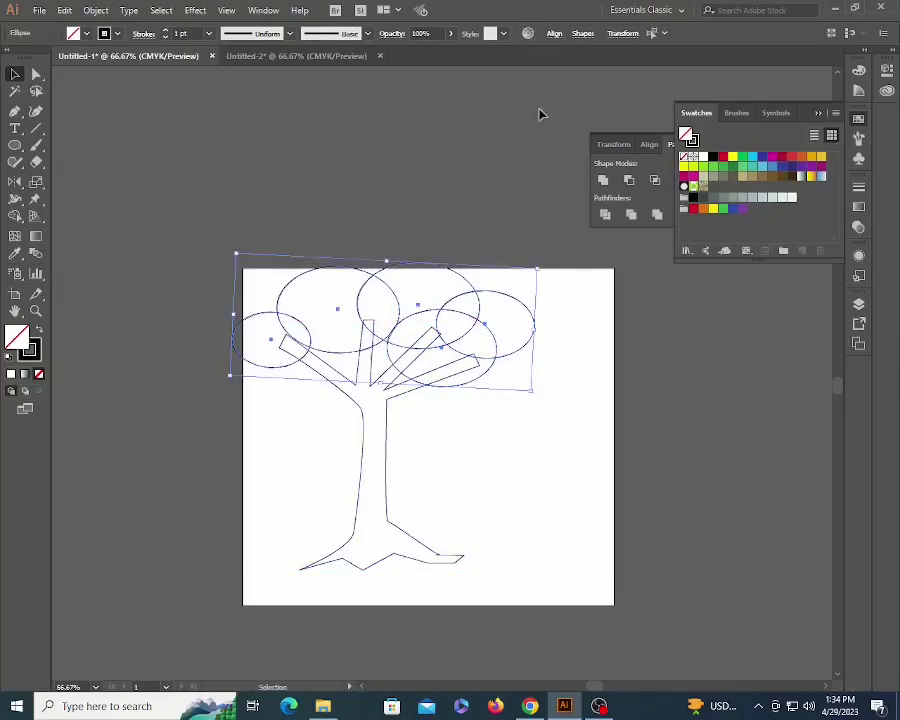
pyautogui.click(669, 151)
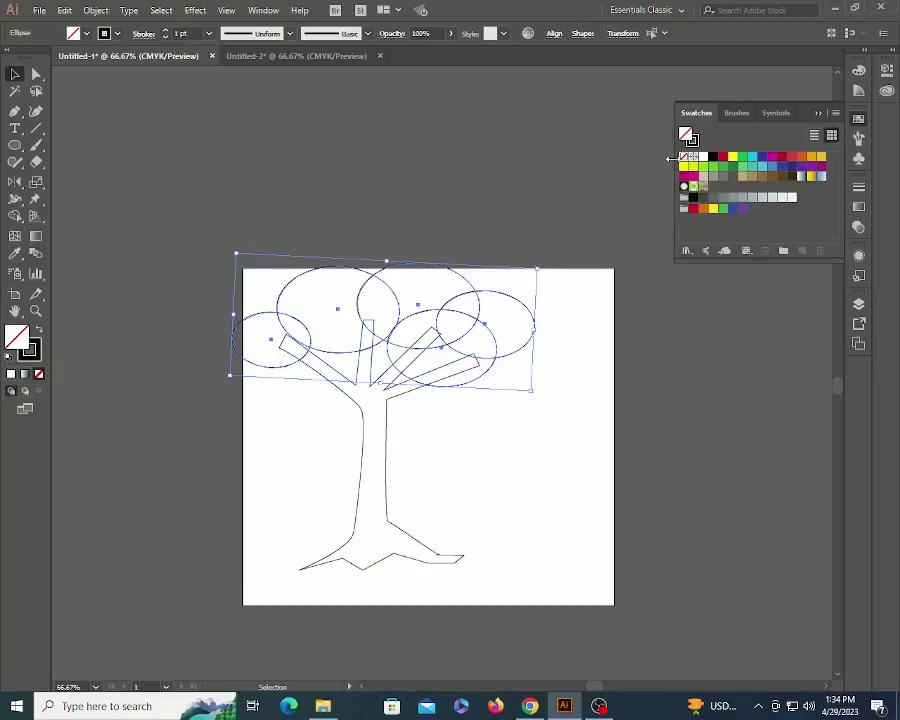
pyautogui.hotkey('shift', 'F7')
pyautogui.click(686, 145)
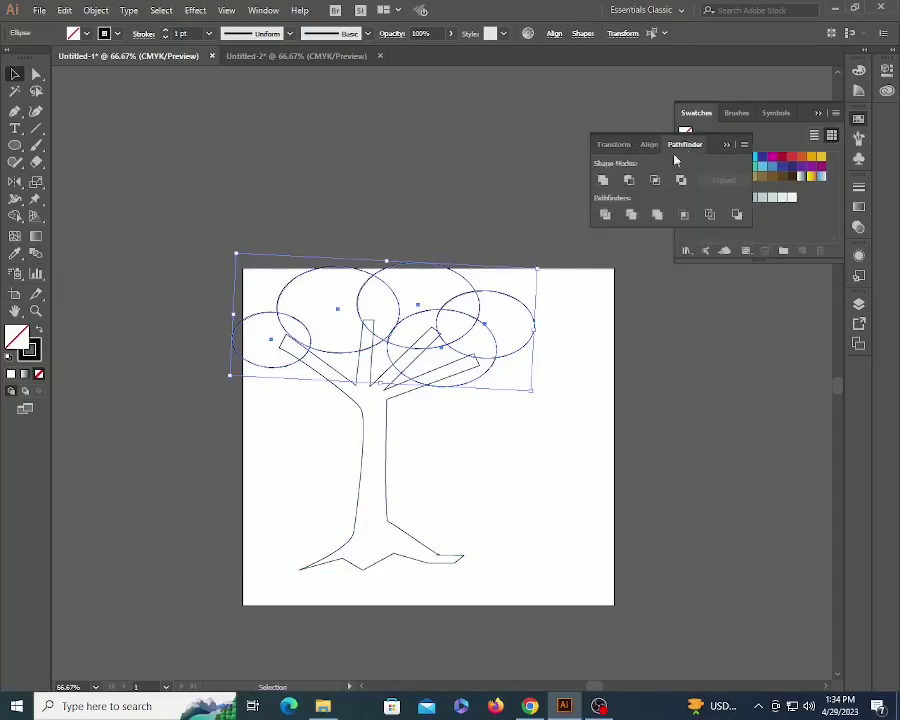
pyautogui.click(601, 184)
pyautogui.click(498, 472)
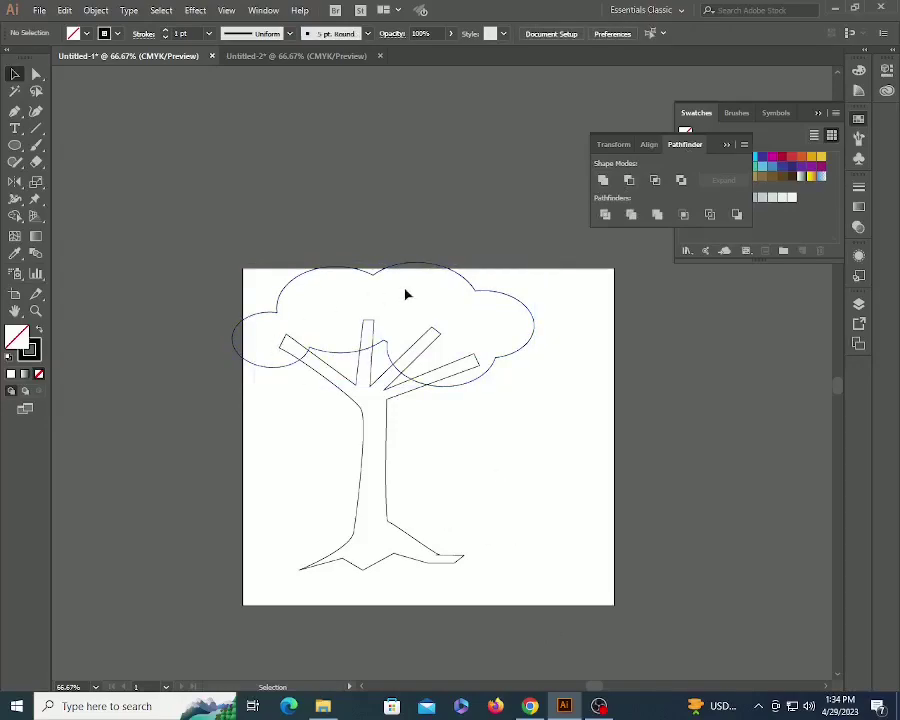
# - Fill the merged canopy shape with dark green
pyautogui.click(522, 348)
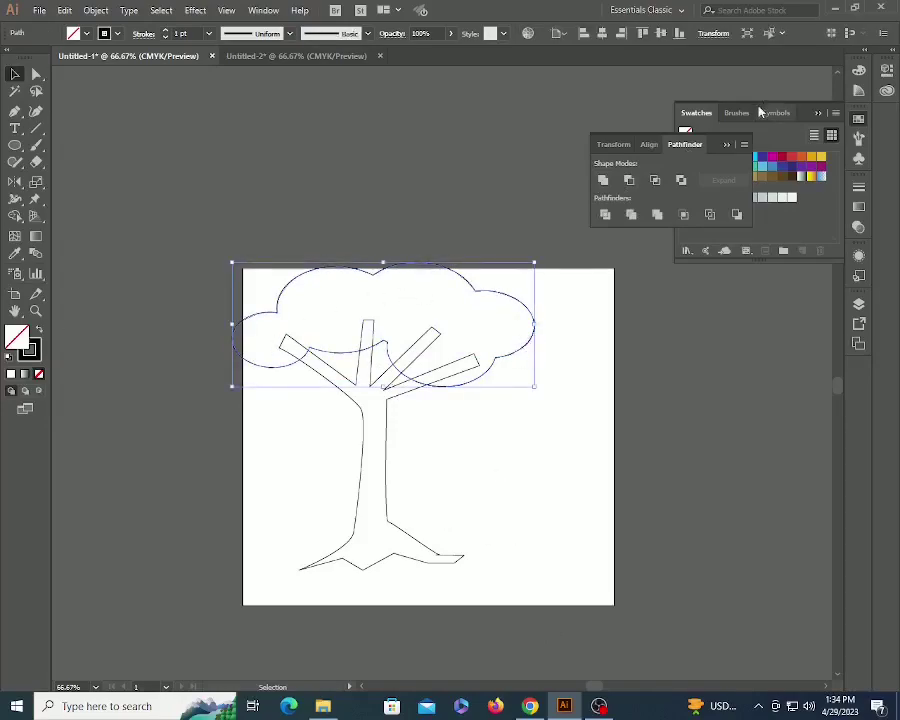
pyautogui.click(709, 118)
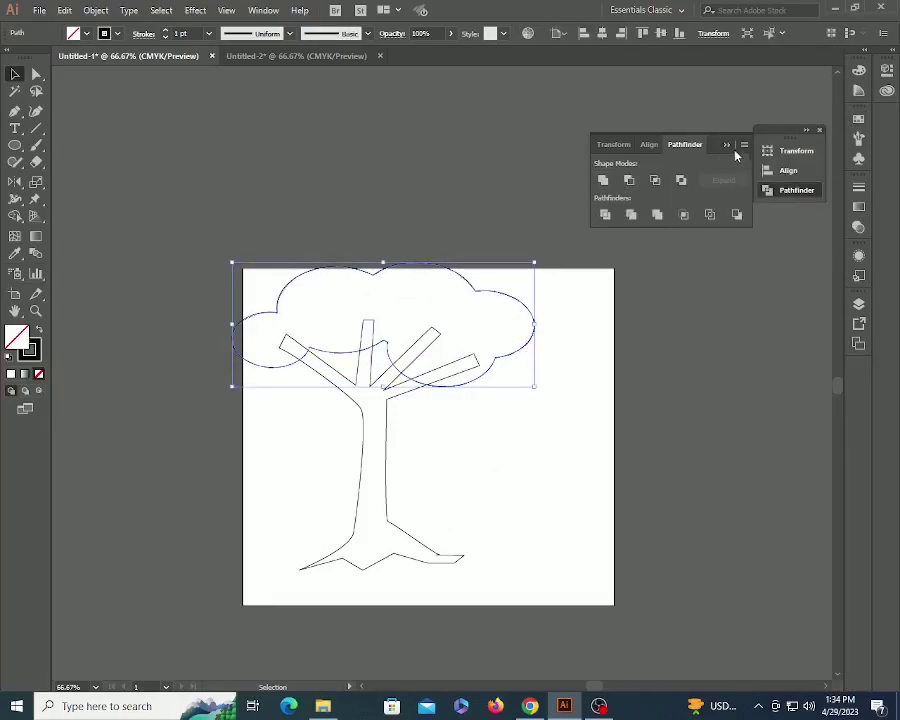
pyautogui.click(730, 147)
pyautogui.click(859, 119)
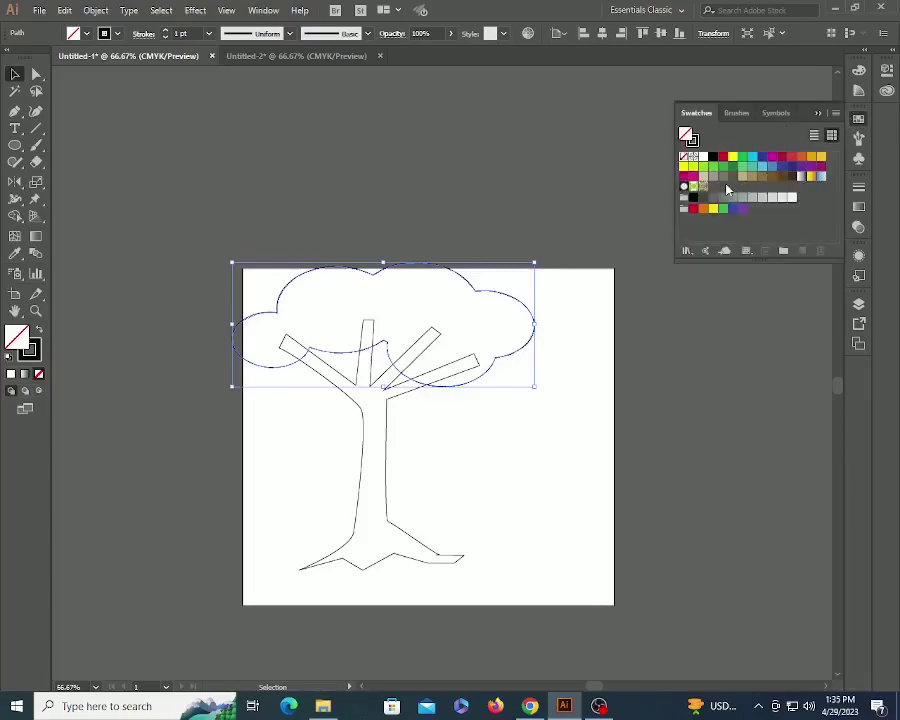
pyautogui.click(731, 171)
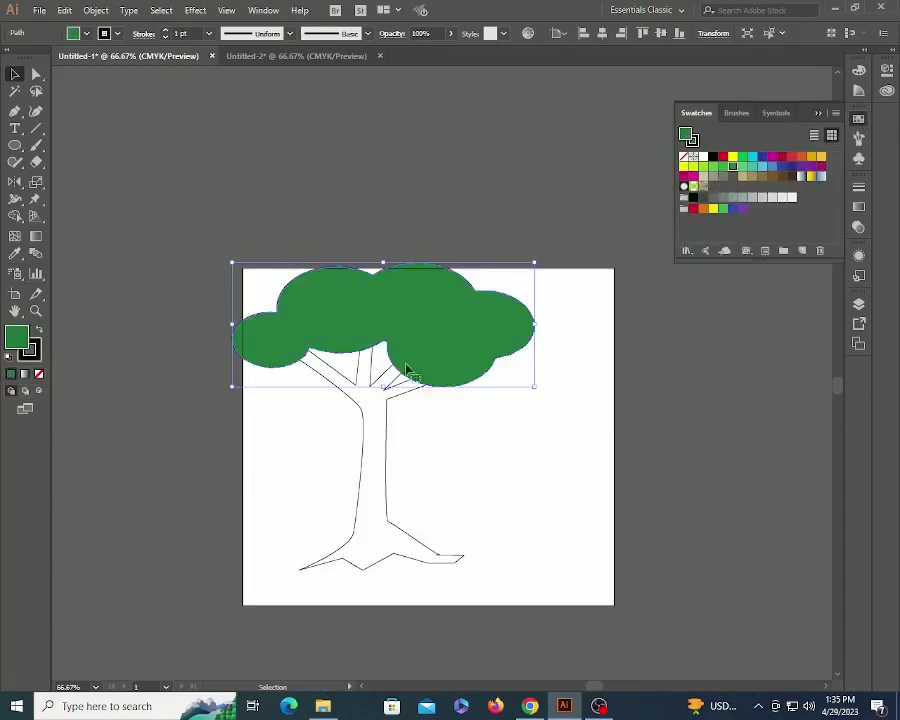
# - Fill the trunk and branches outline with brown
pyautogui.click(389, 432)
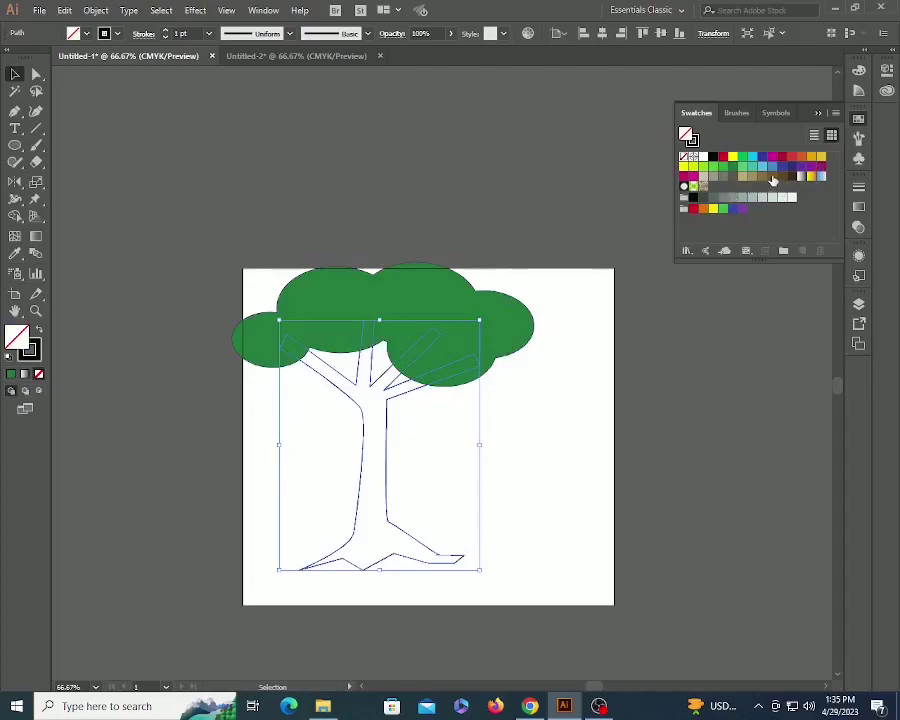
pyautogui.click(772, 178)
pyautogui.click(542, 476)
# - Group the canopy and trunk into one tree object and scale the tree down
pyautogui.hotkey('ctrl', '-')
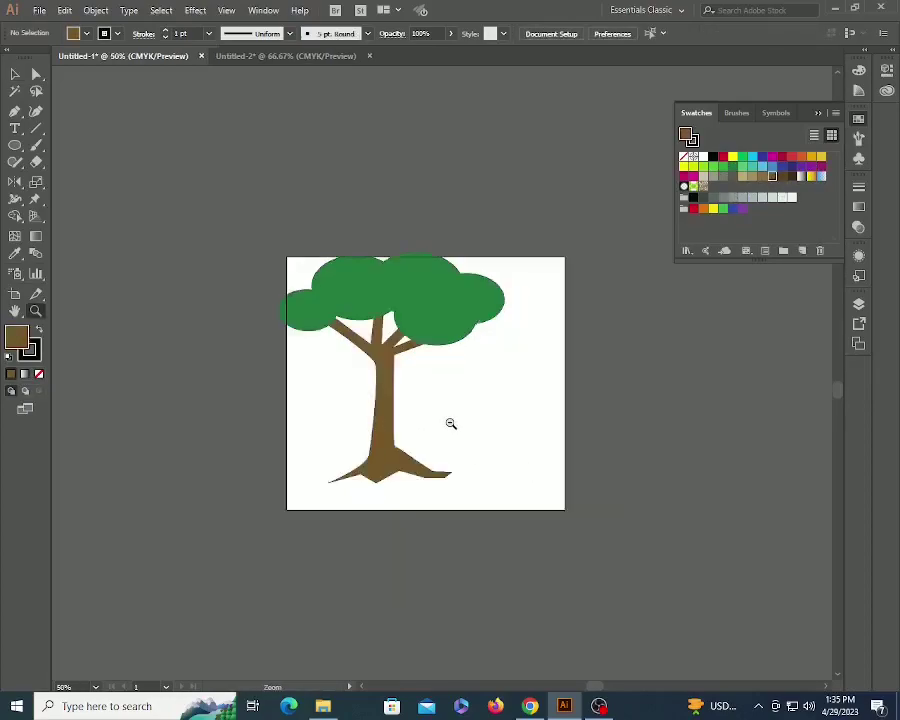
pyautogui.hotkey('ctrl', '-')
pyautogui.moveTo(287, 249); pyautogui.dragTo(565, 414)
pyautogui.hotkey('ctrl', 'g')
pyautogui.click(534, 422)
pyautogui.click(450, 345)
pyautogui.moveTo(490, 295); pyautogui.dragTo(444, 338)
pyautogui.click(490, 358)
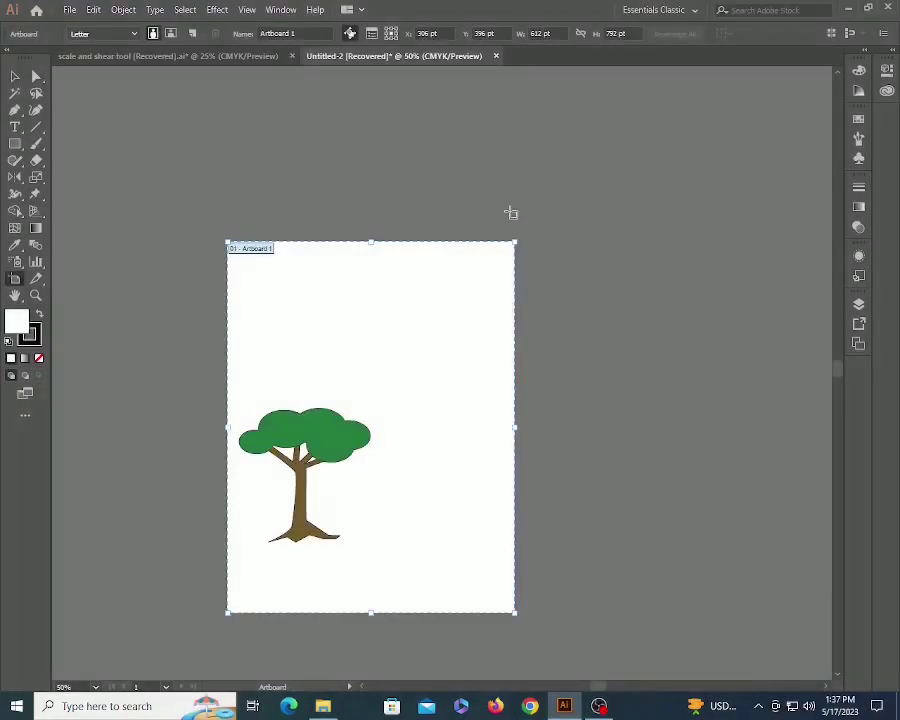
# - Enlarge the artboard and switch it to landscape orientation, making it about 1416 by 1094 pt
pyautogui.moveTo(516, 241); pyautogui.dragTo(740, 187)
pyautogui.click(171, 33)
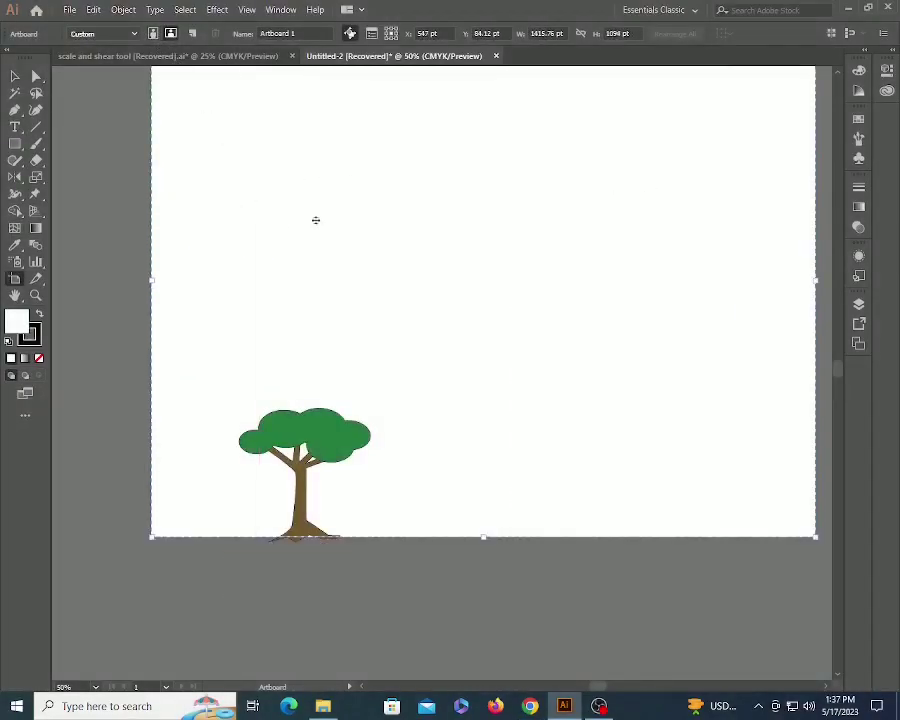
# - Place the tree just above the artboard's lower edge and duplicate it horizontally toward the opposite side, leaving a wide gap
pyautogui.press('z')
pyautogui.keyDown('alt'); pyautogui.click(440, 270); pyautogui.keyUp('alt')
pyautogui.keyDown('alt'); pyautogui.click(440, 270); pyautogui.keyUp('alt')
pyautogui.moveTo(430, 377); pyautogui.dragTo(364, 398)
pyautogui.press('v')
pyautogui.moveTo(319, 562); pyautogui.dragTo(505, 560)
pyautogui.click(391, 629)
pyautogui.moveTo(200, 500); pyautogui.dragTo(658, 608)
# - Scale a slightly smaller copy of both trees toward the midpoint between them and repeat the transformation to build two receding rows
pyautogui.click(565, 437)
pyautogui.keyDown('shift'); pyautogui.click(250, 426); pyautogui.keyUp('shift')
pyautogui.press('s')
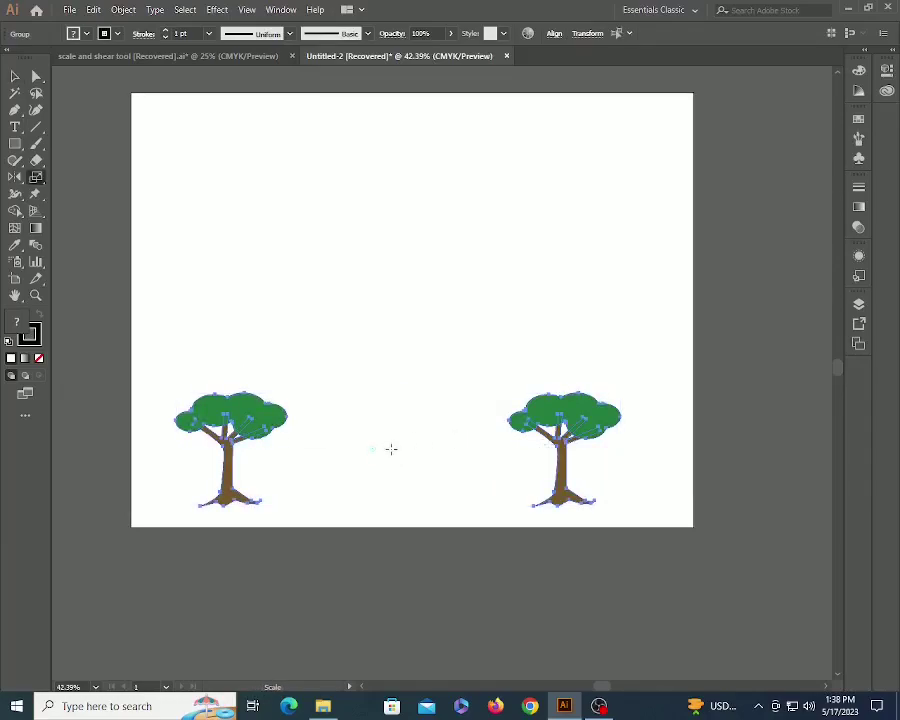
pyautogui.moveTo(635, 372); pyautogui.dragTo(611, 392)
pyautogui.hotkey('ctrl', 'd')
pyautogui.hotkey('ctrl', 'd')
pyautogui.hotkey('ctrl', 'd')
pyautogui.hotkey('ctrl', 'd')
pyautogui.hotkey('ctrl', 'd')
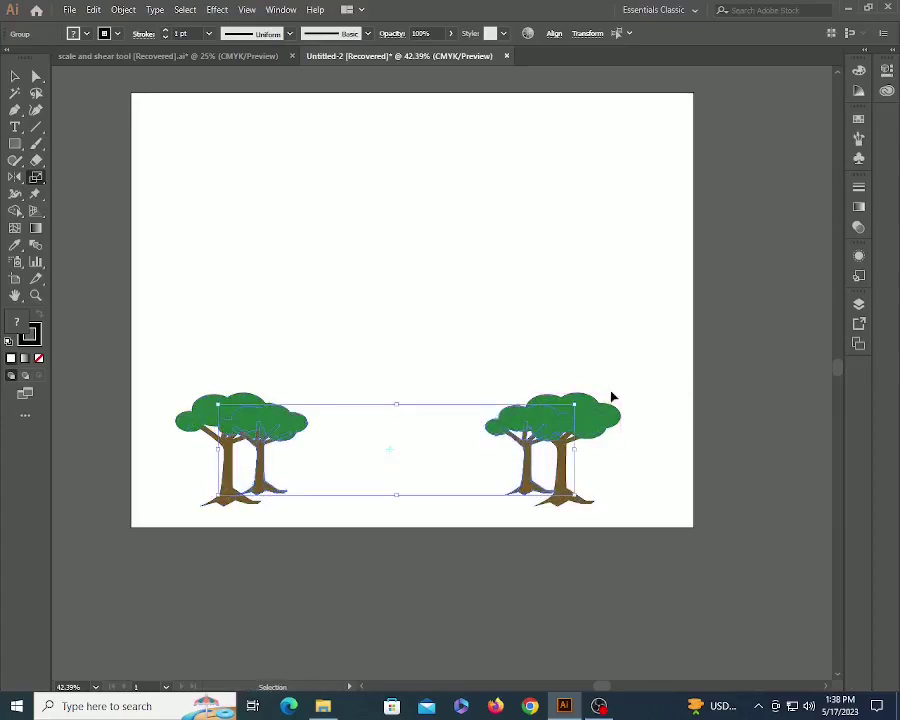
pyautogui.hotkey('ctrl', 'd')
pyautogui.hotkey('ctrl', 'd')
pyautogui.hotkey('ctrl', 'd')
pyautogui.hotkey('ctrl', 'd')
pyautogui.press('v')
pyautogui.click(424, 553)
# - Send the second and third largest trees of the left row behind the trees in front of them
pyautogui.press('z')
pyautogui.moveTo(186, 370); pyautogui.dragTo(464, 500)
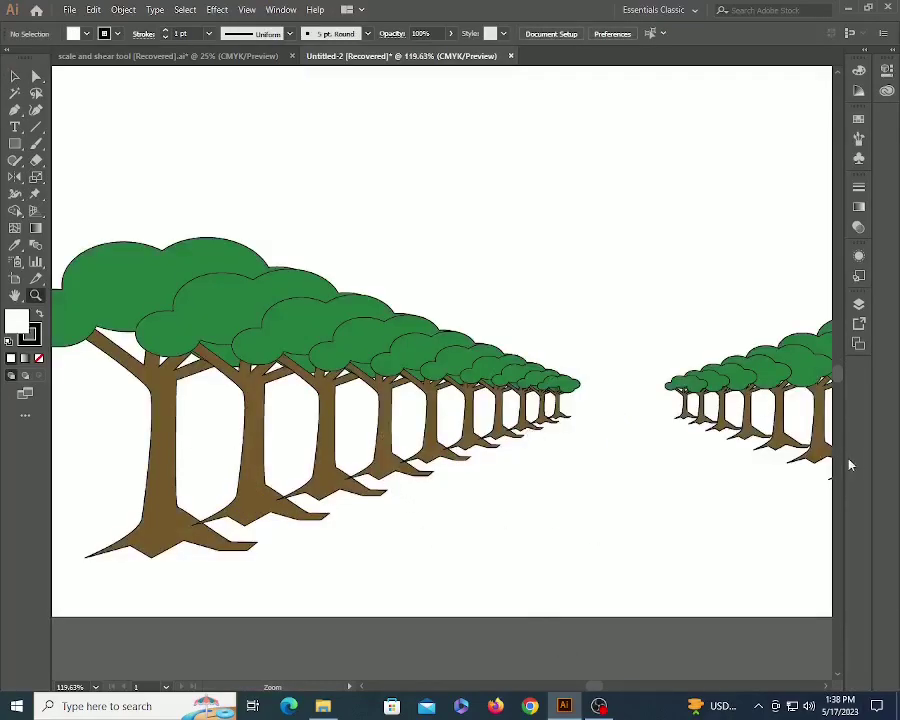
pyautogui.press('v')
pyautogui.click(222, 318)
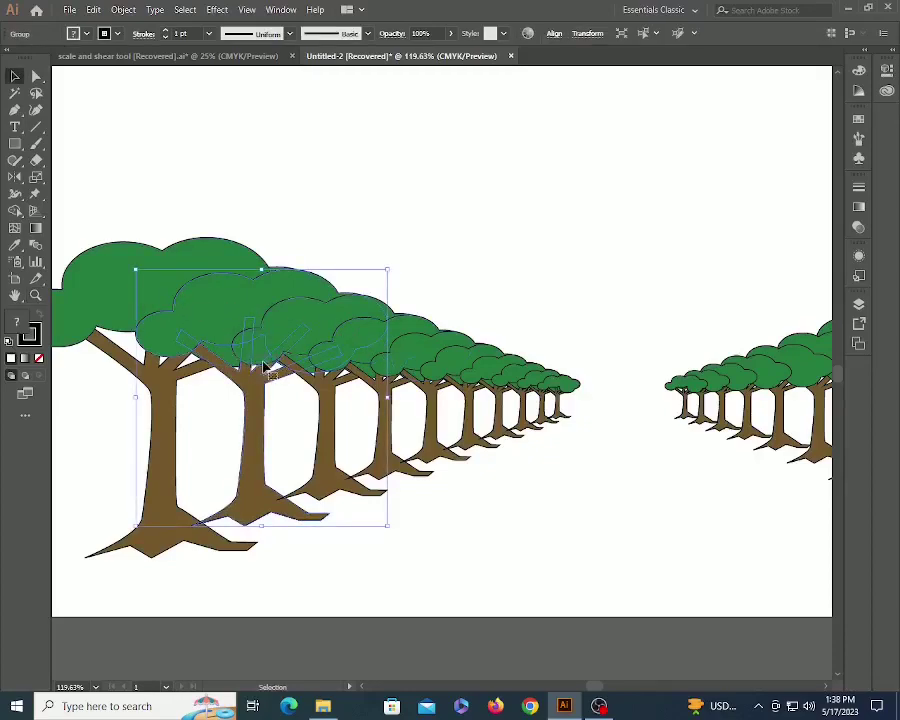
pyautogui.press('a')
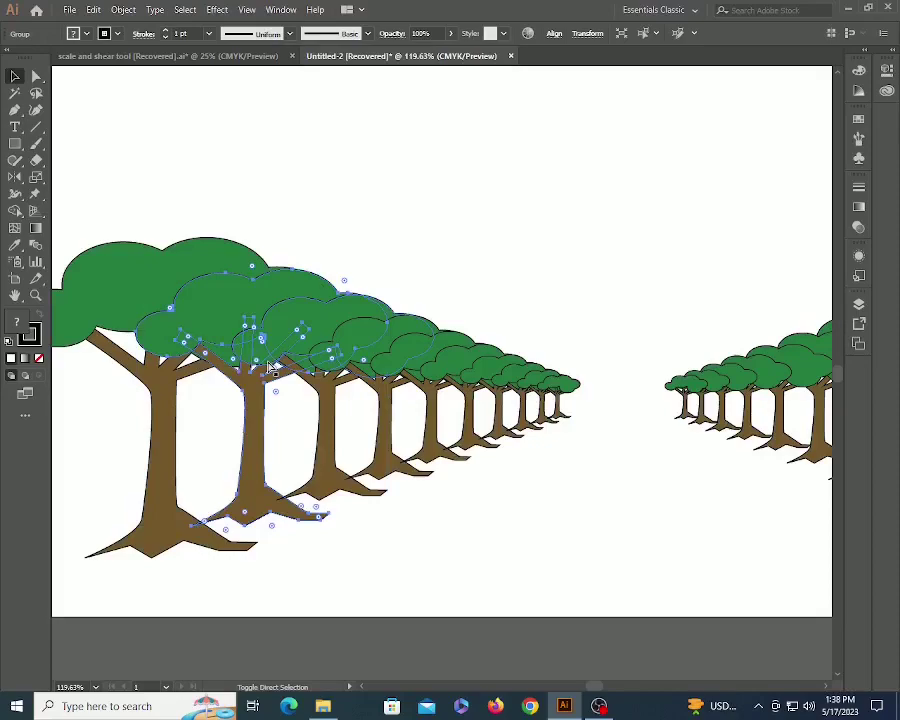
pyautogui.press('v')
pyautogui.click(298, 188)
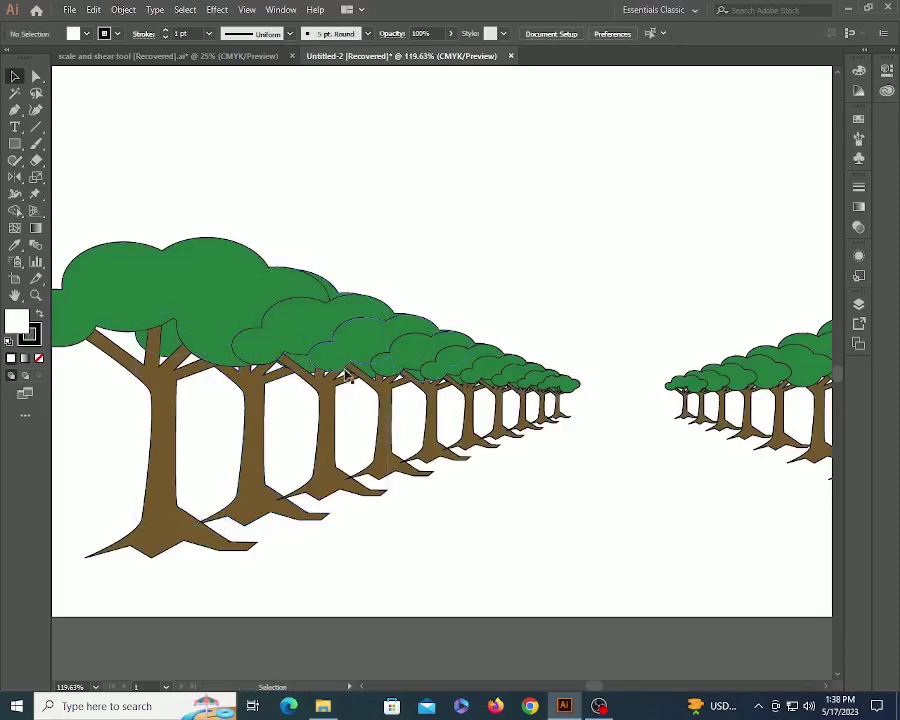
pyautogui.click(346, 340)
pyautogui.press('a')
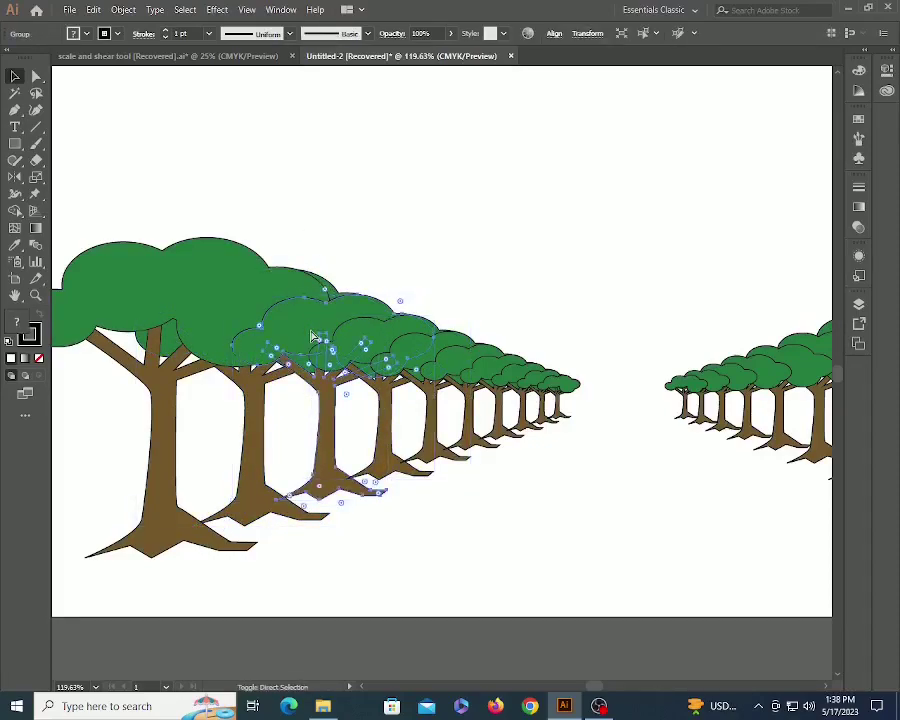
pyautogui.press('v')
pyautogui.click(307, 200)
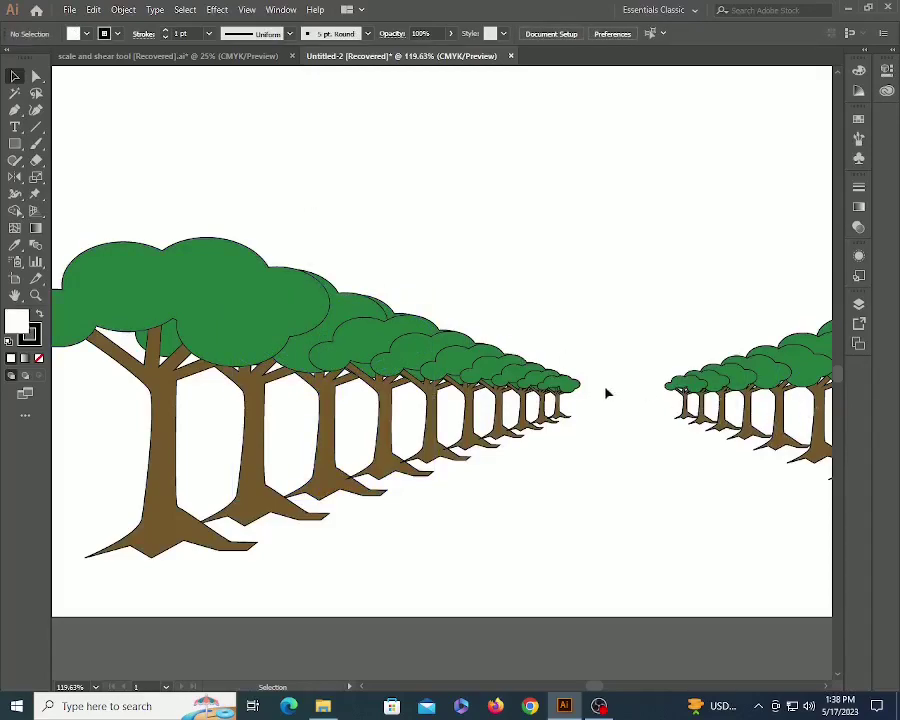
# - Delete the larger trees of the right row, keeping only the small ones near the vanishing point
pyautogui.press('z')
pyautogui.keyDown('alt'); pyautogui.click(484, 354); pyautogui.keyUp('alt')
pyautogui.keyDown('alt'); pyautogui.click(485, 355); pyautogui.keyUp('alt')
pyautogui.hscroll(4, 485, 355)
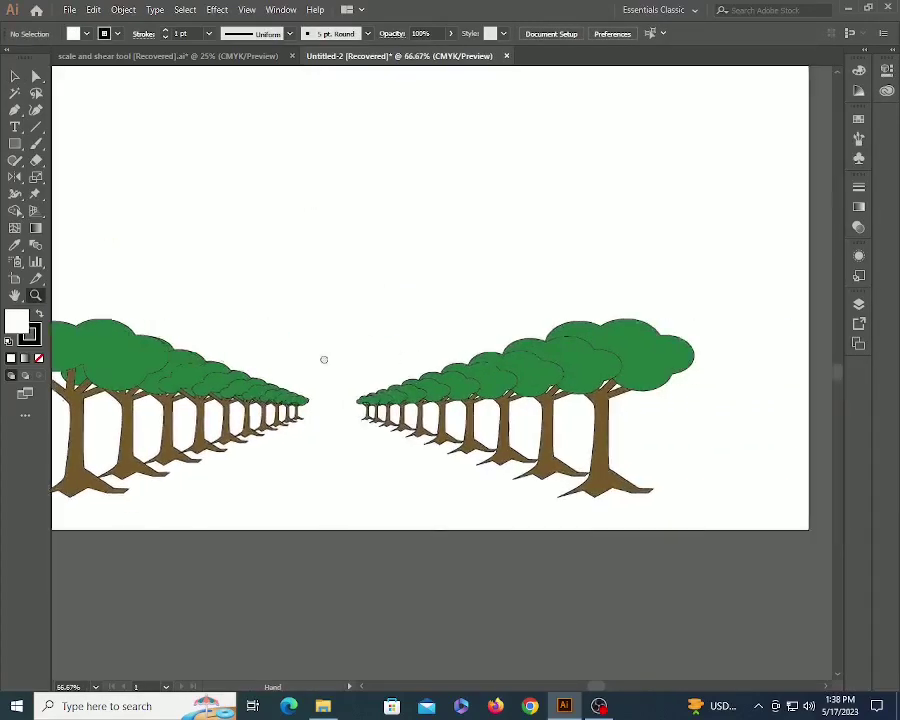
pyautogui.press('v')
pyautogui.click(600, 467)
pyautogui.press('Delete')
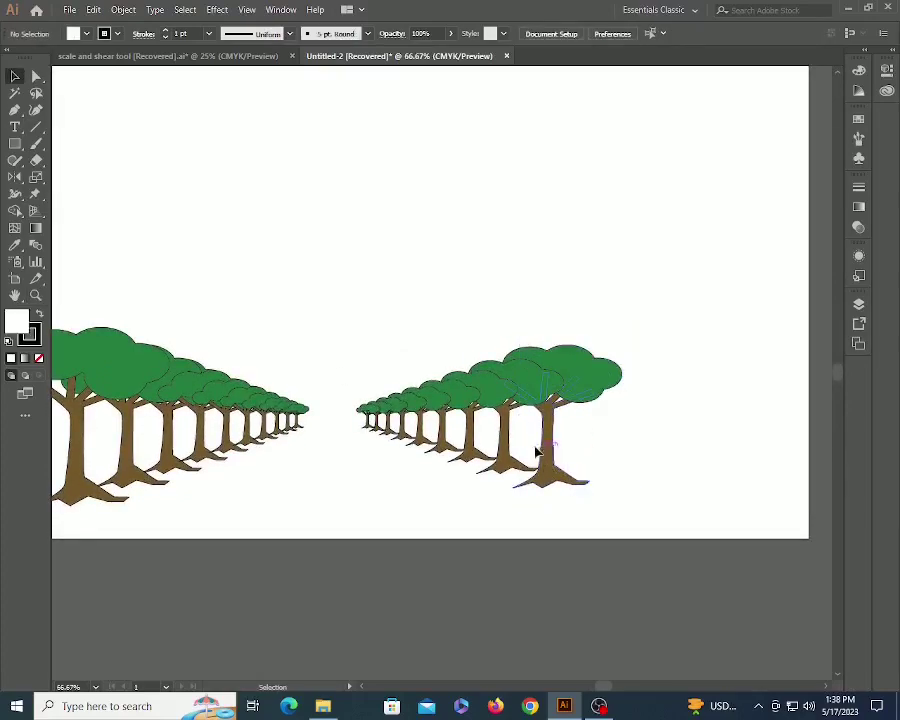
pyautogui.moveTo(386, 484); pyautogui.dragTo(653, 443)
pyautogui.press('Delete')
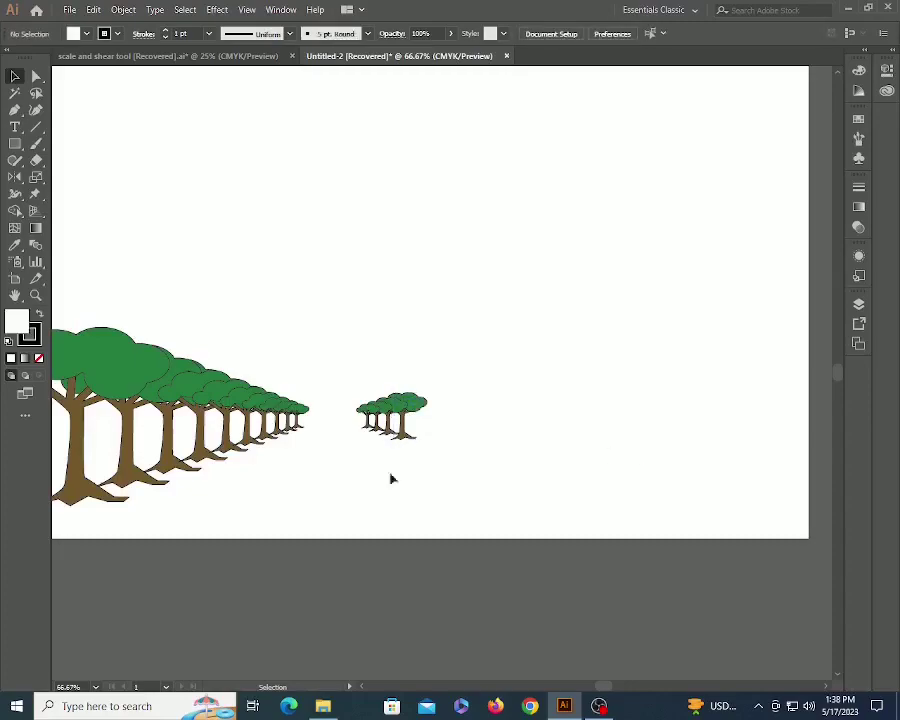
# - Delete the larger trees of the left row and the extra small ones, keeping only the smallest tree on each side
pyautogui.moveTo(118, 440); pyautogui.dragTo(136, 428)
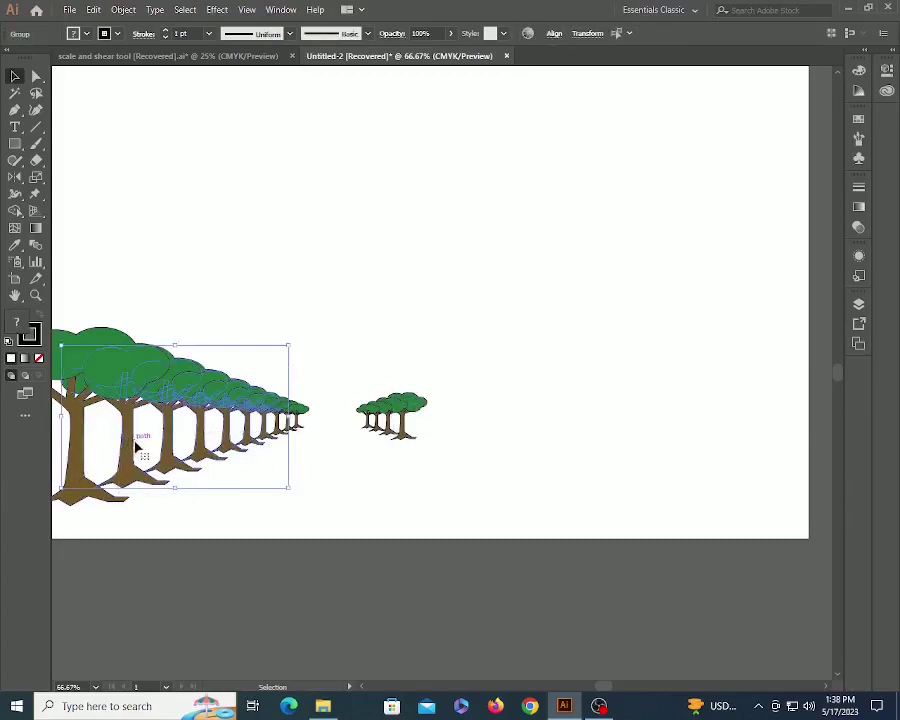
pyautogui.hotkey('ctrl', 'z')
pyautogui.click(72, 430)
pyautogui.press('Delete')
pyautogui.click(279, 429)
pyautogui.press('Delete')
pyautogui.click(401, 423)
pyautogui.hotkey('ctrl', 'z')
pyautogui.hotkey('ctrl', 'z')
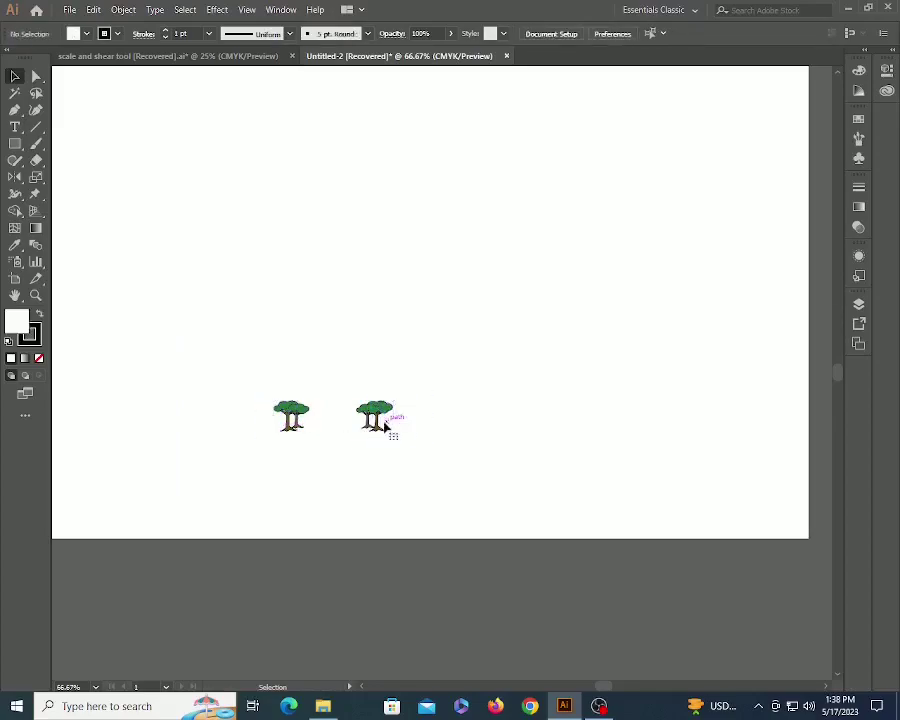
pyautogui.click(292, 430)
pyautogui.press('Delete')
pyautogui.press('z')
pyautogui.moveTo(263, 388); pyautogui.dragTo(514, 488)
pyautogui.moveTo(326, 359); pyautogui.dragTo(396, 460)
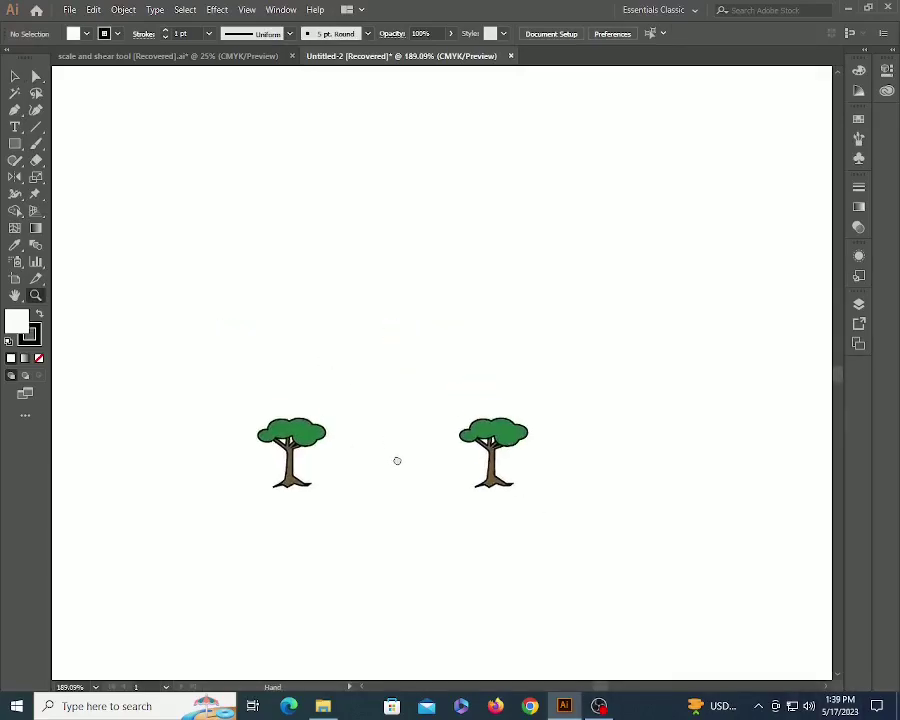
pyautogui.press('v')
pyautogui.click(290, 458)
pyautogui.press('Delete')
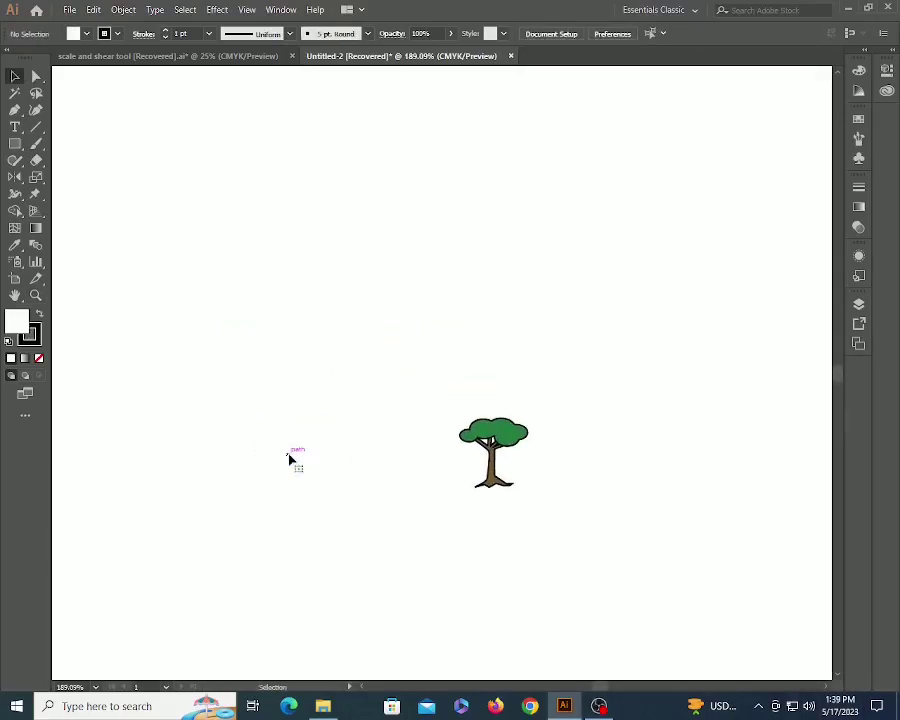
pyautogui.hotkey('ctrl', 'z')
# - Scale a larger copy of both small trees outward from the midpoint between them and repeat the transformation several times
pyautogui.click(350, 506)
pyautogui.moveTo(220, 378); pyautogui.dragTo(612, 555)
pyautogui.press('s')
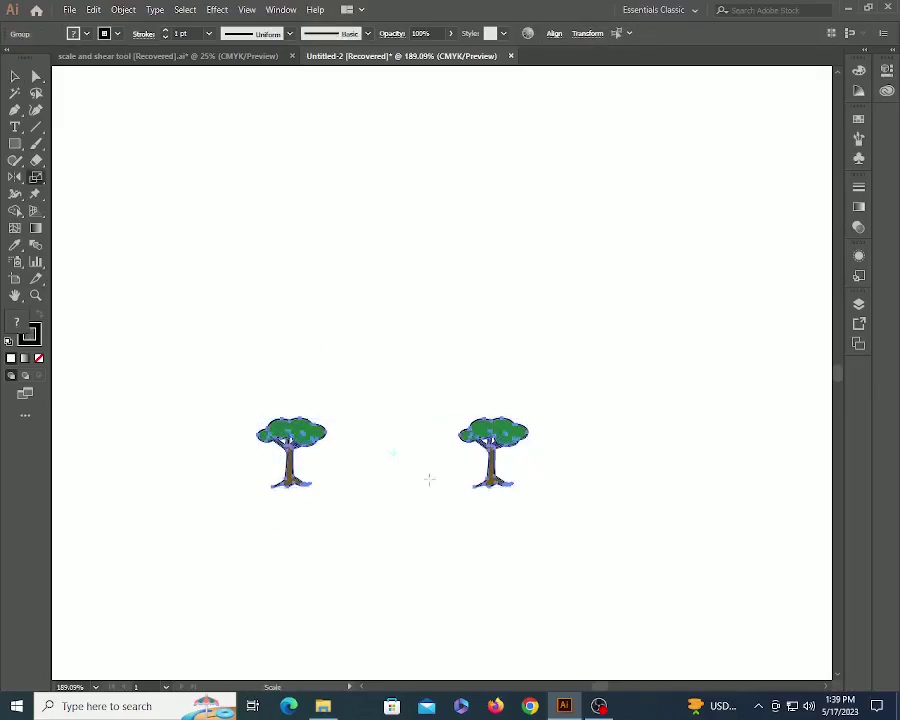
pyautogui.moveTo(532, 408); pyautogui.dragTo(558, 395)
pyautogui.hotkey('ctrl', 'd')
pyautogui.hotkey('ctrl', 'd')
pyautogui.hotkey('ctrl', 'd')
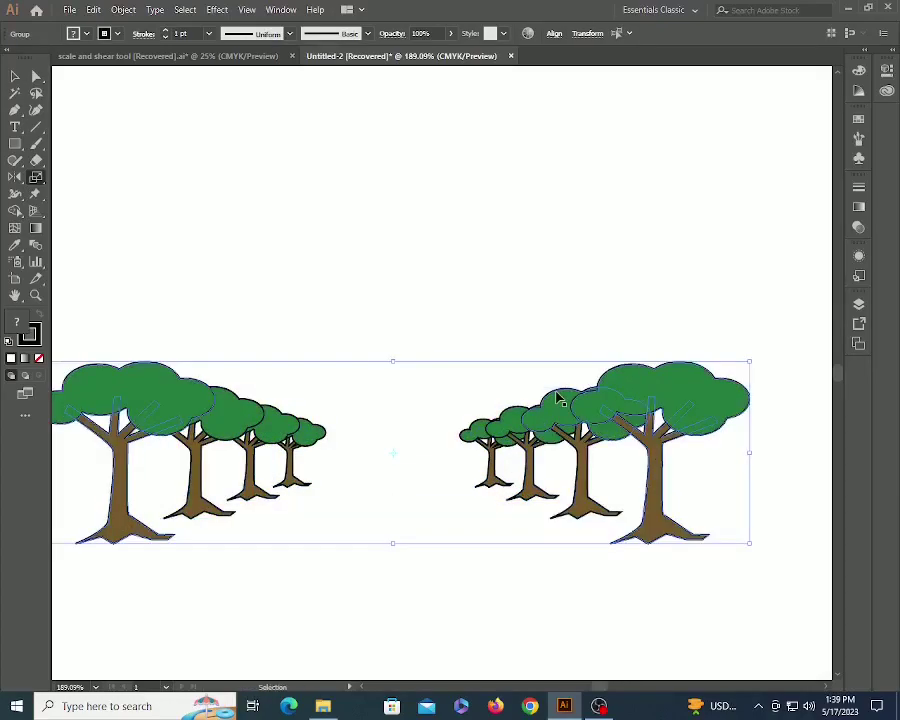
pyautogui.hotkey('ctrl', '0')
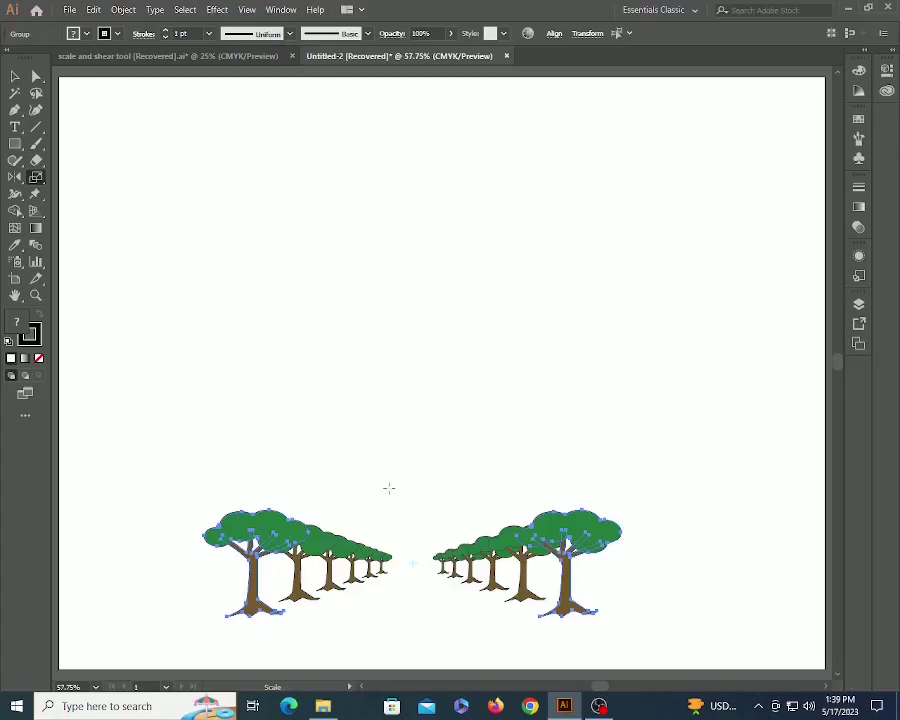
# - Undo the outward-scaled tree copies back to the single small pair
pyautogui.hotkey('ctrl', 'z')
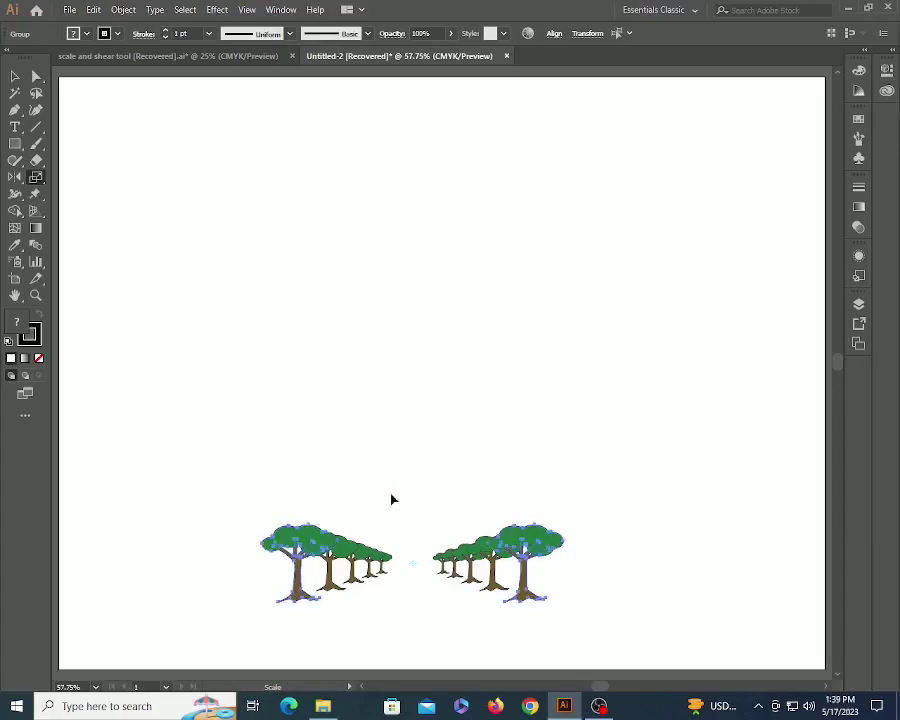
pyautogui.hotkey('ctrl', 'z')
pyautogui.hotkey('ctrl', 'z')
pyautogui.hotkey('ctrl', 'z')
pyautogui.hotkey('ctrl', 'z')
# - Scale a larger copy of the tree pair from an origin level with the canopy tops, midway between them, and repeat it several times
pyautogui.press('z')
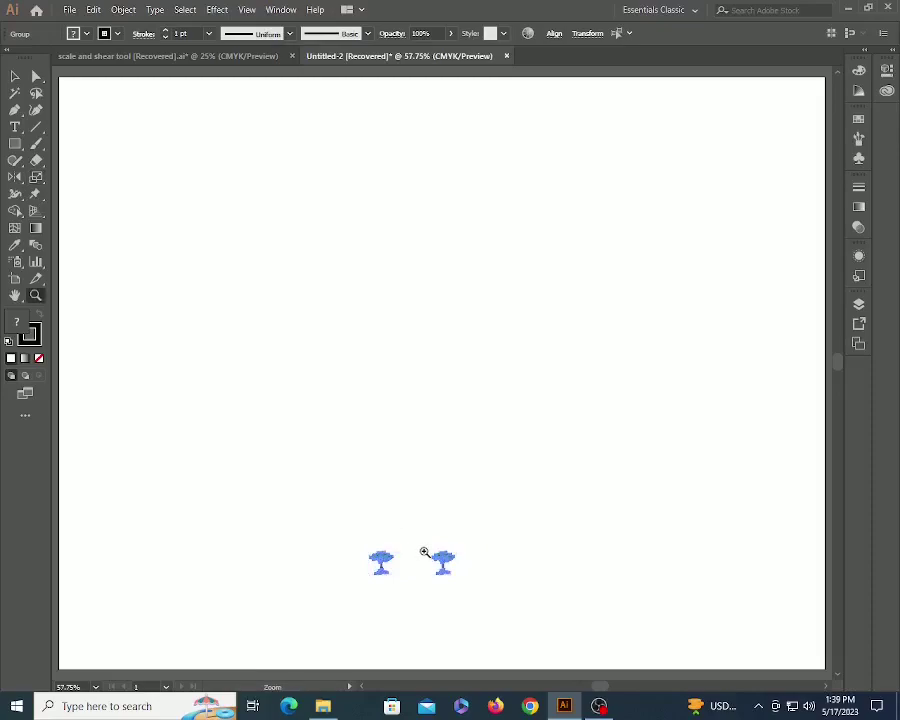
pyautogui.tripleClick(424, 552)
pyautogui.press('ctrl')
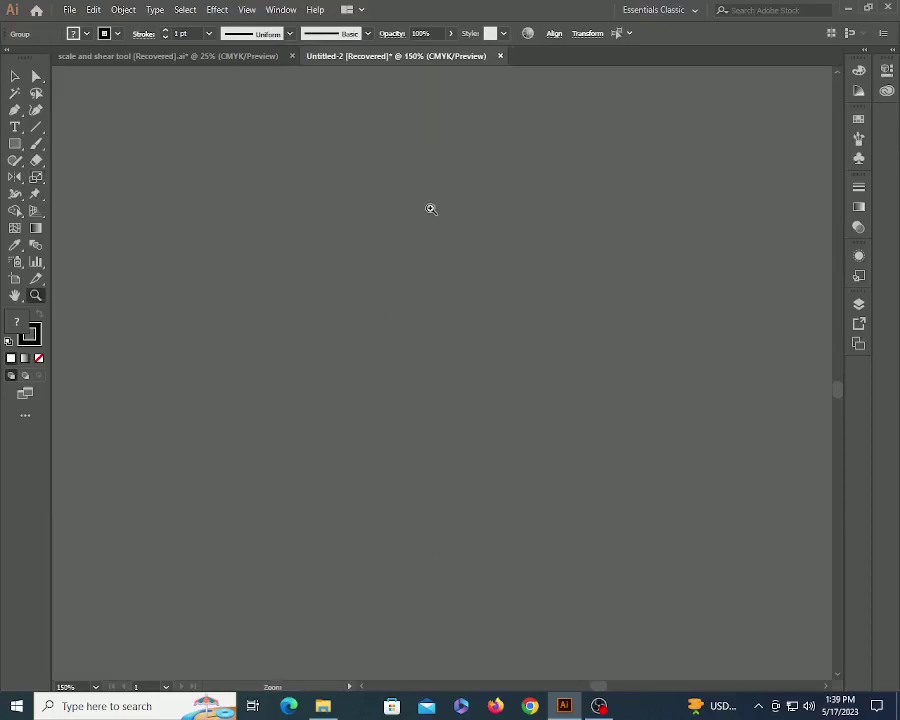
pyautogui.hotkey('ctrl', '0')
pyautogui.moveTo(346, 514); pyautogui.dragTo(500, 586)
pyautogui.press('s')
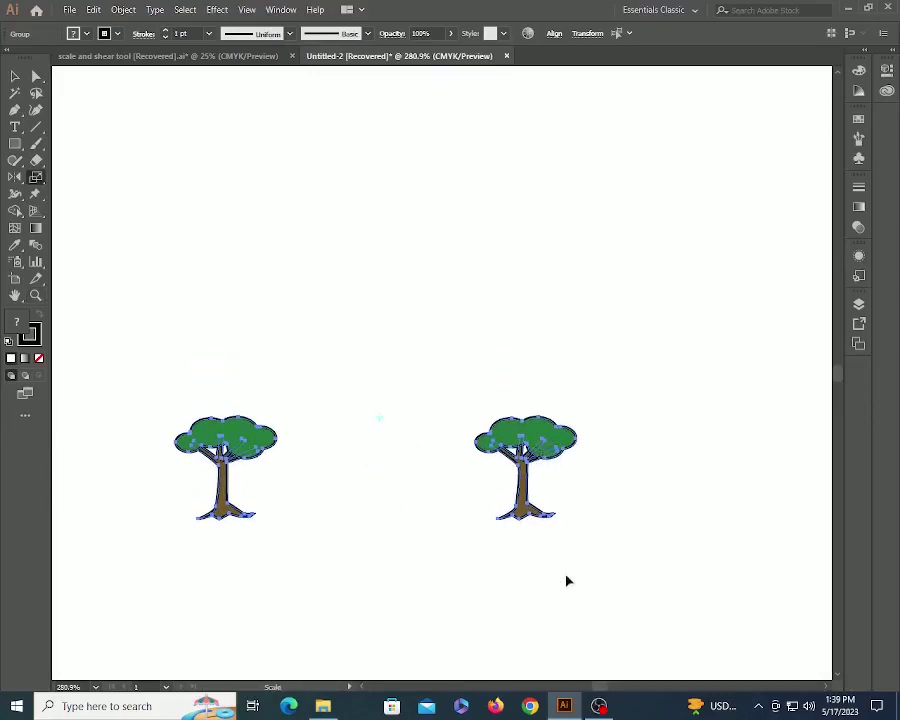
pyautogui.moveTo(560, 527); pyautogui.dragTo(597, 568)
pyautogui.hotkey('ctrl', 'd')
pyautogui.hotkey('ctrl', 'd')
pyautogui.hotkey('ctrl', 'd')
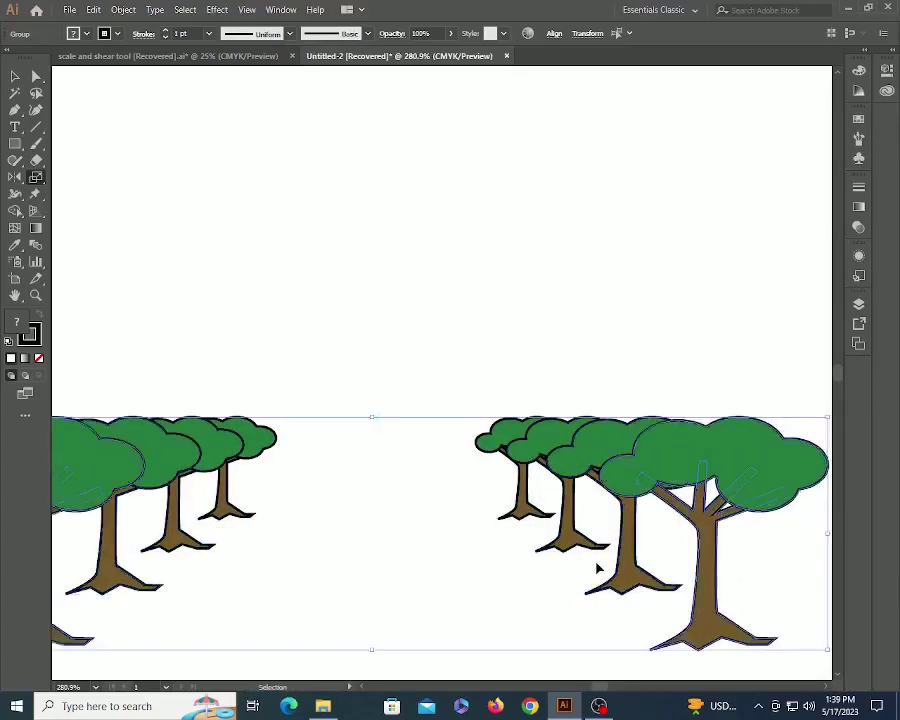
pyautogui.hotkey('ctrl', '0')
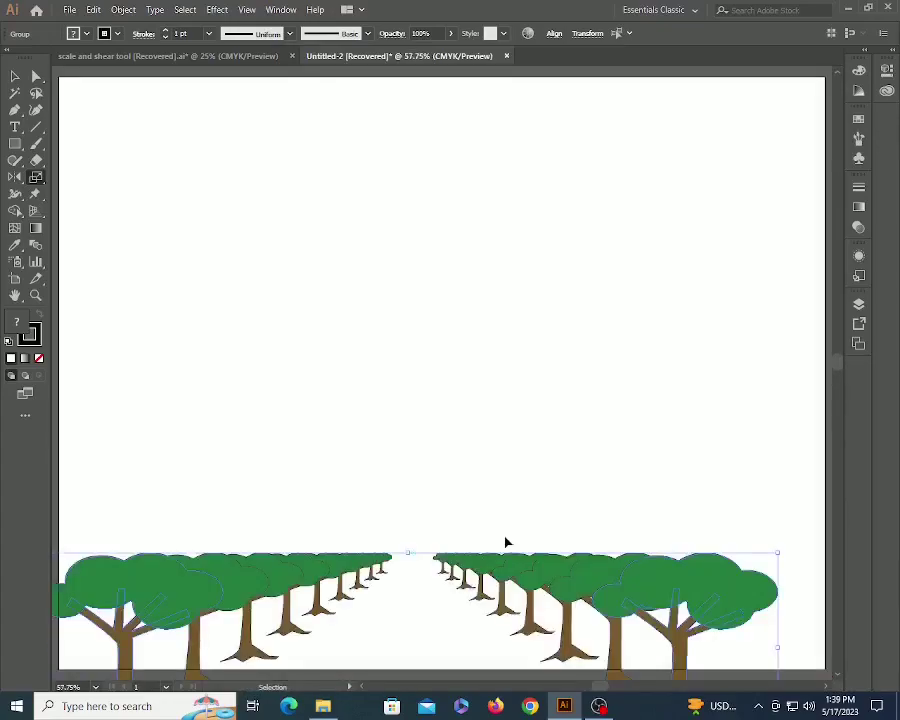
# - Undo the canopy-aligned copies and move the small tree pair straight up to about the middle of the artboard
pyautogui.press('v')
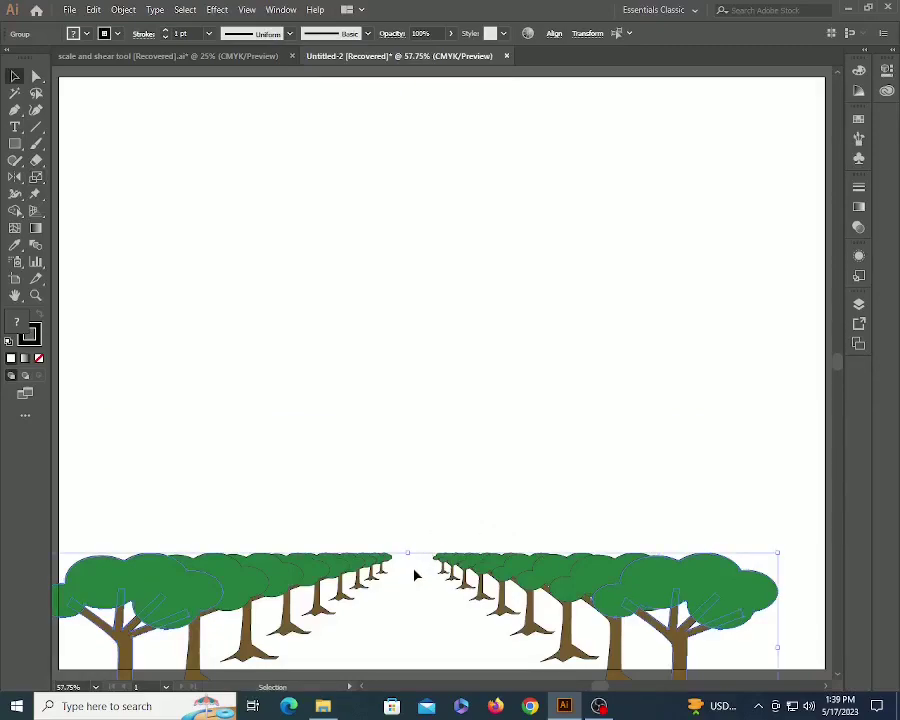
pyautogui.hotkey('ctrl', 'z')
pyautogui.hotkey('ctrl', 'z')
pyautogui.hotkey('ctrl', 'z')
pyautogui.hotkey('ctrl', 'z')
pyautogui.hotkey('ctrl', 'z')
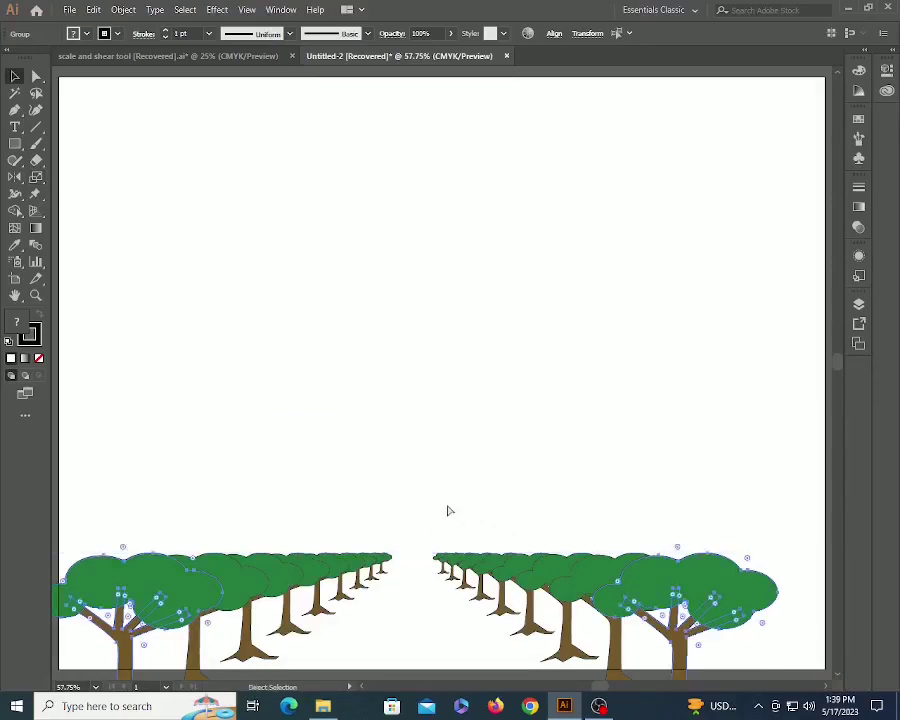
pyautogui.hotkey('ctrl', 'z')
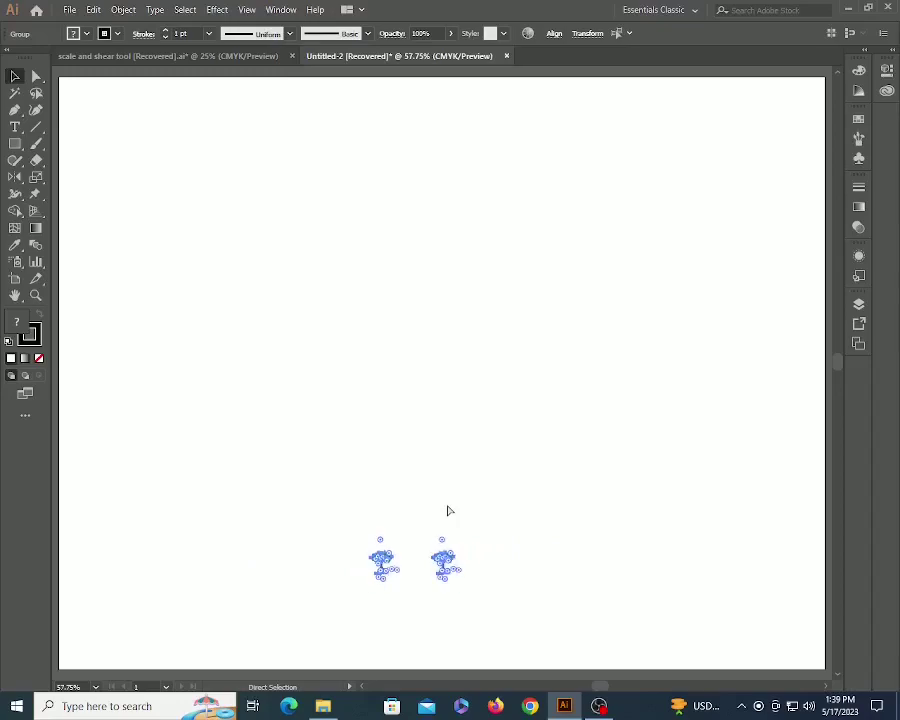
pyautogui.moveTo(376, 557); pyautogui.dragTo(389, 324)
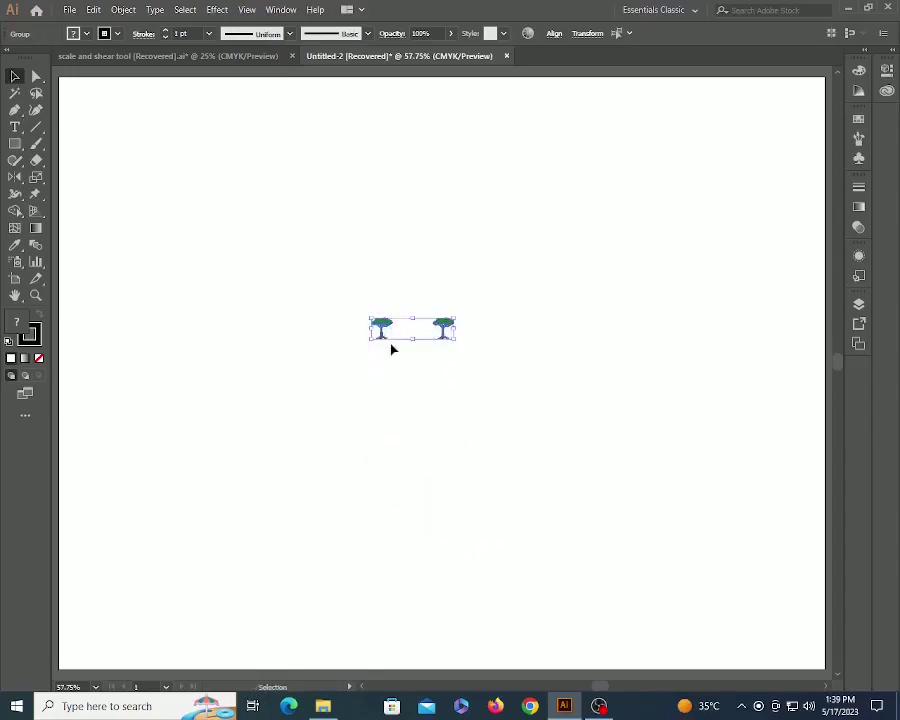
# - Scale a larger copy of the tree pair from an origin at trunk-base level, midway between them, and repeat it several times
pyautogui.press('z')
pyautogui.click(457, 320)
pyautogui.click(457, 320)
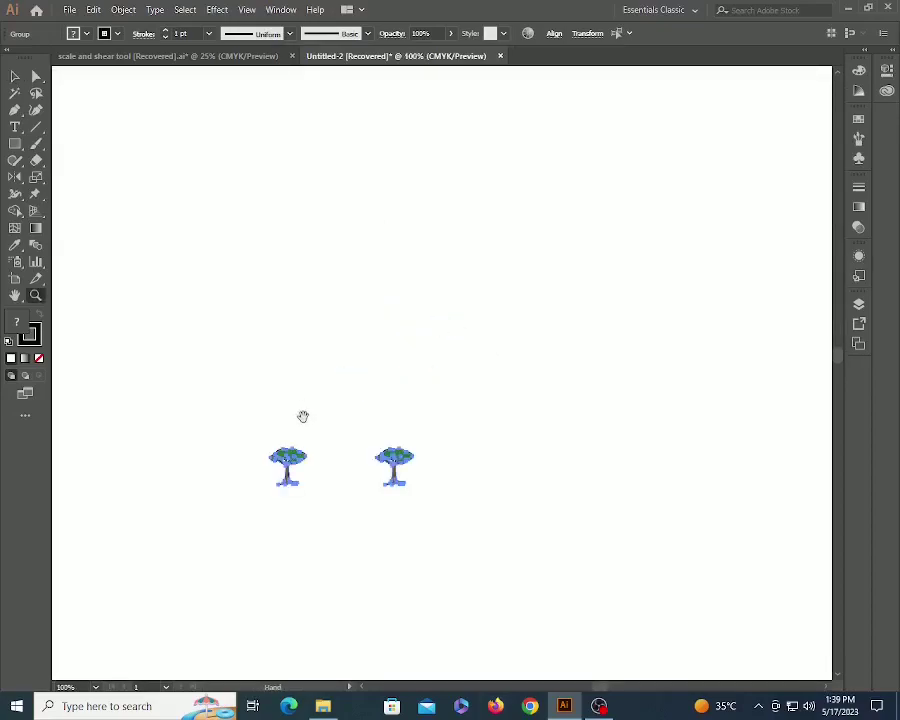
pyautogui.moveTo(304, 414); pyautogui.dragTo(449, 278)
pyautogui.press('s')
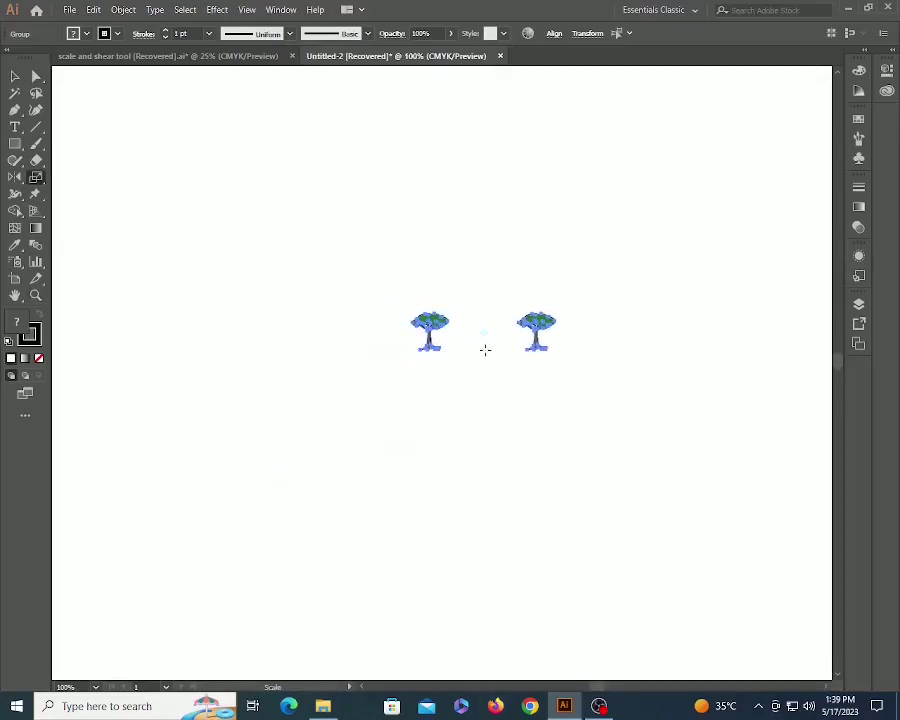
pyautogui.moveTo(562, 324); pyautogui.dragTo(594, 293)
pyautogui.hotkey('ctrl', 'd')
pyautogui.hotkey('ctrl', 'd')
pyautogui.hotkey('ctrl', 'd')
pyautogui.hotkey('ctrl', 'd')
pyautogui.hotkey('ctrl', 'd')
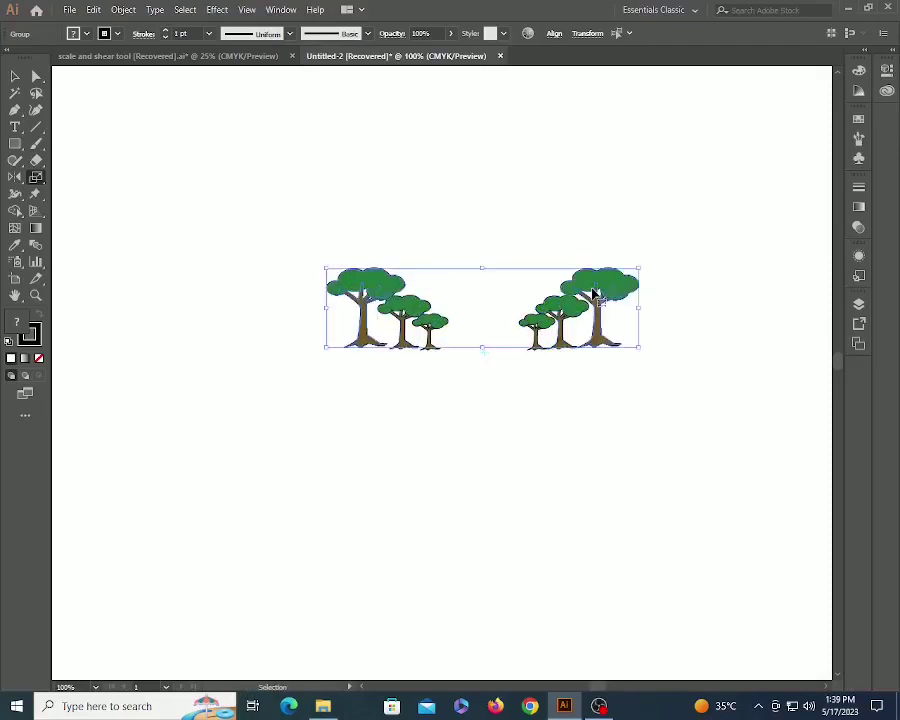
pyautogui.scroll(-2, 484, 352)
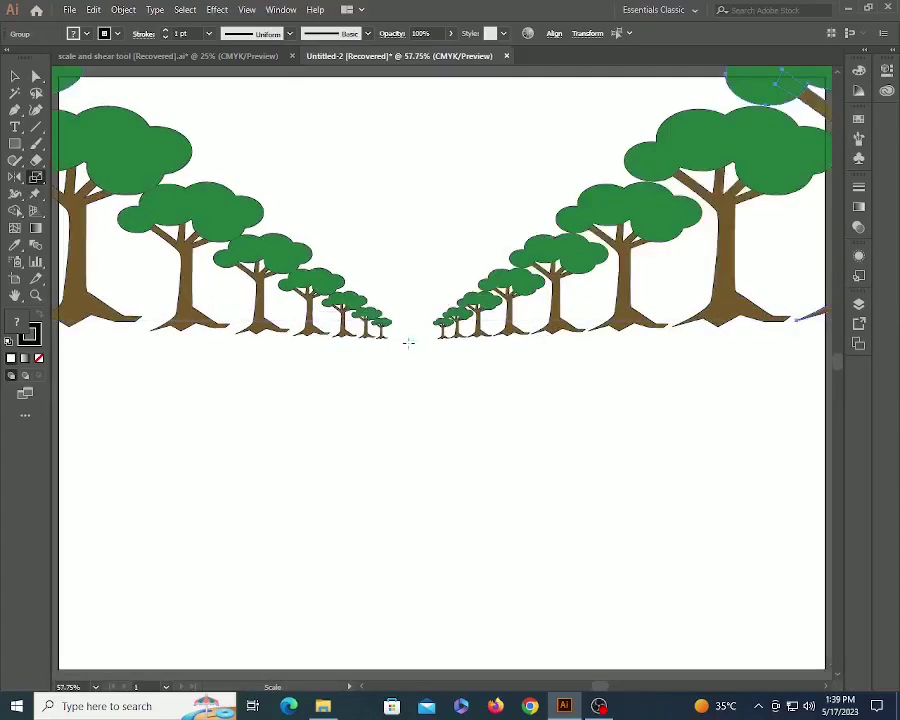
# - Undo the base-aligned enlarged copies back to the small pair in the middle of the artboard
pyautogui.press('ctrl')
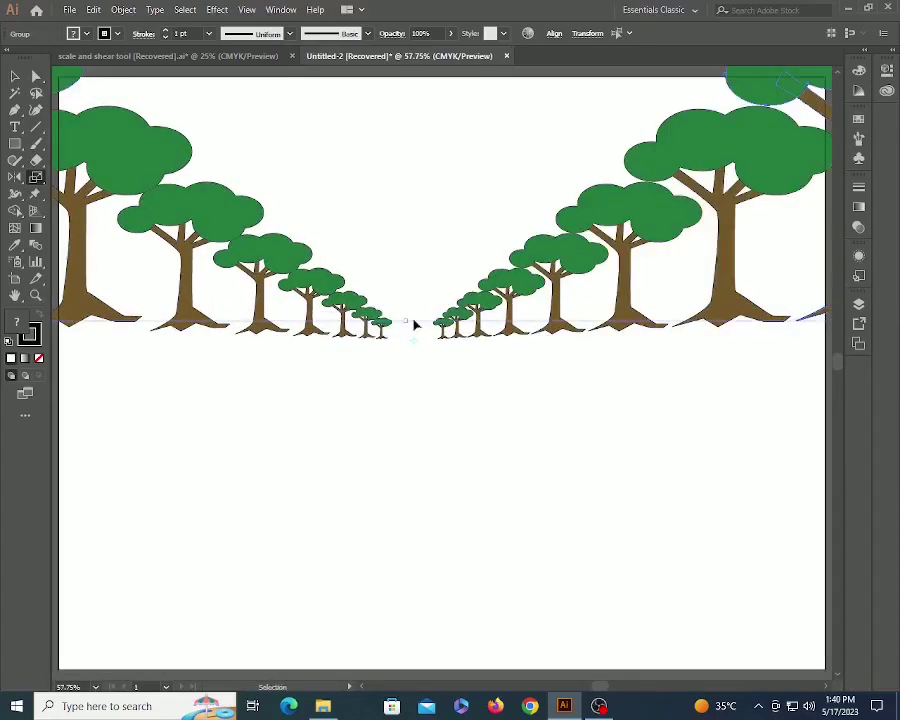
pyautogui.hotkey('ctrl', 'z')
pyautogui.hotkey('ctrl', 'z')
pyautogui.hotkey('ctrl', 'z')
pyautogui.hotkey('ctrl', 'z')
pyautogui.hotkey('ctrl', 'z')
pyautogui.hotkey('ctrl', 'z')
pyautogui.hotkey('ctrl', 'z')
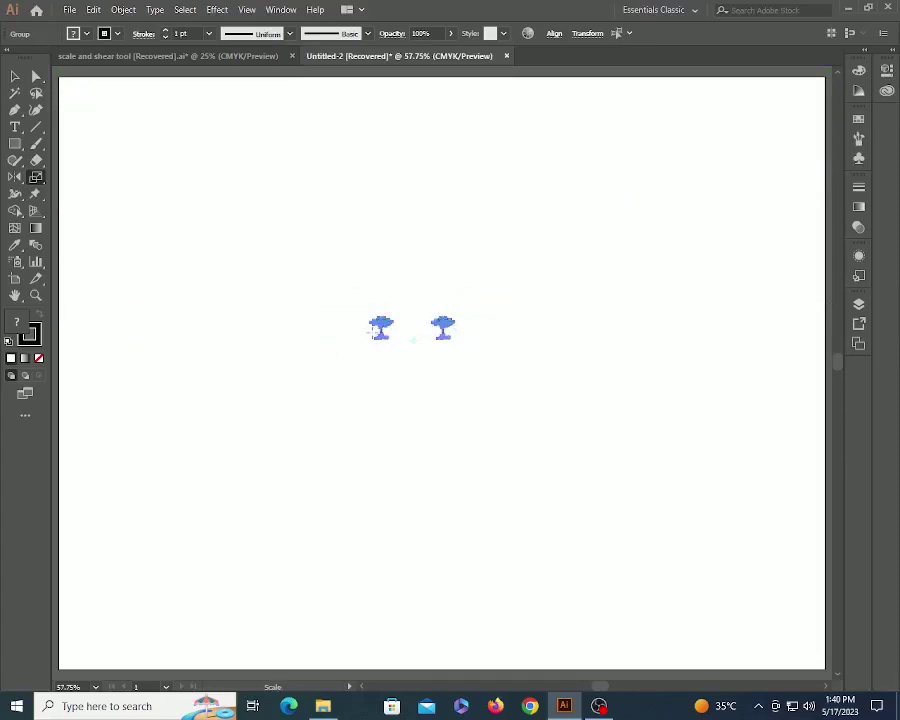
# - Scale a larger copy of the tree pair from an origin just left of the left tree and repeat it about a dozen times
pyautogui.moveTo(476, 318)
pyautogui.mouseDown()
pyautogui.moveTo(497, 305)
pyautogui.moveTo(479, 311)
pyautogui.mouseUp()
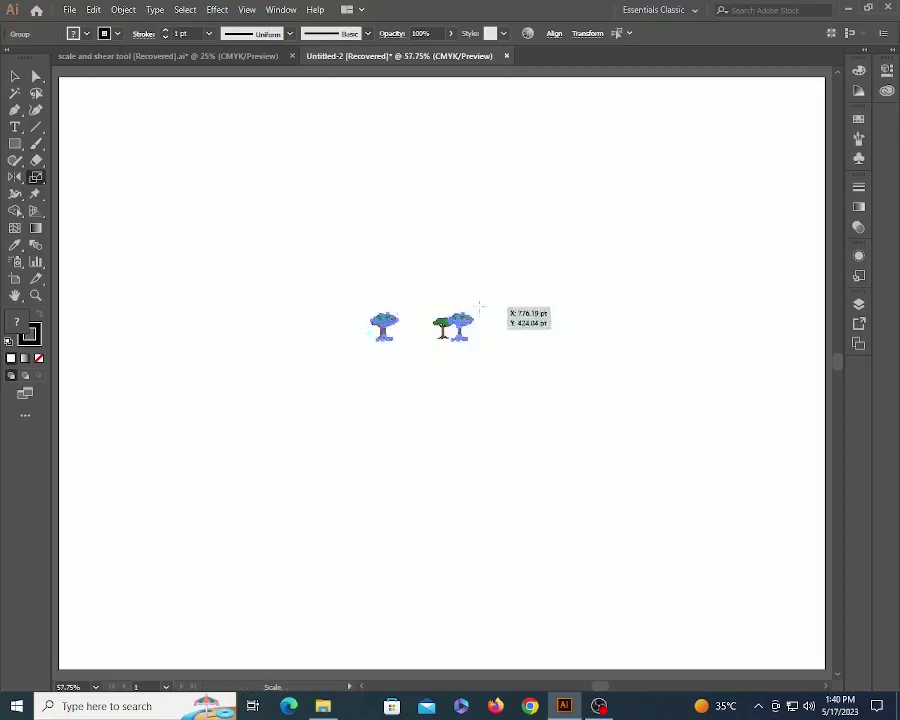
pyautogui.hotkey('ctrl', 'd')
pyautogui.hotkey('ctrl', 'd')
pyautogui.hotkey('ctrl', 'd')
pyautogui.hotkey('ctrl', 'd')
pyautogui.hotkey('ctrl', 'd')
pyautogui.hotkey('ctrl', 'd')
pyautogui.hotkey('ctrl', 'd')
pyautogui.hotkey('ctrl', 'd')
pyautogui.hotkey('ctrl', 'd')
pyautogui.hotkey('ctrl', 'd')
pyautogui.hotkey('ctrl', 'd')
pyautogui.hotkey('ctrl', 'd')
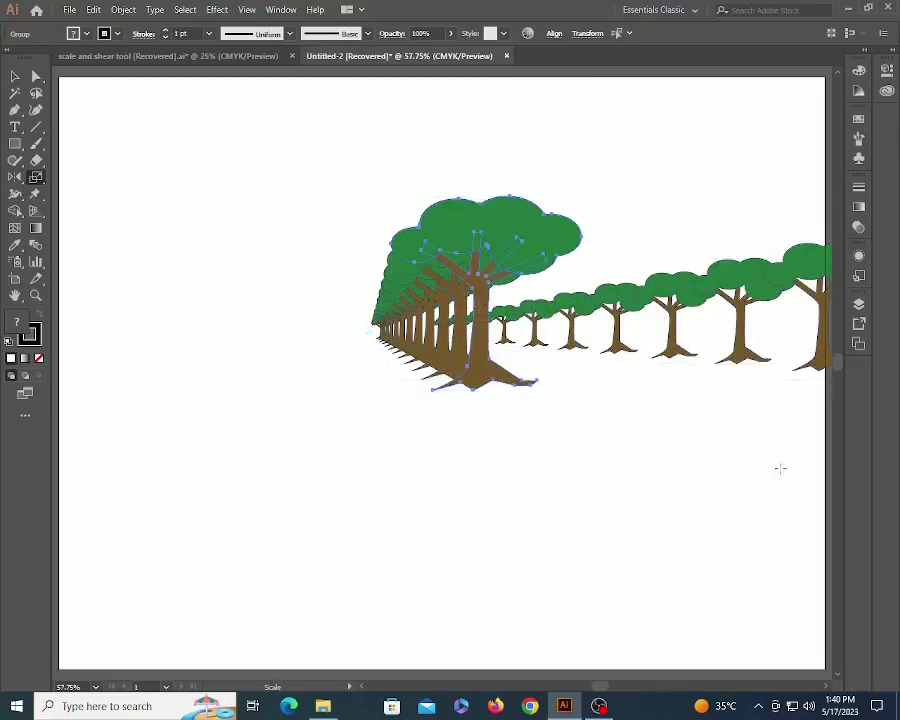
# - Undo the enlarged copies made from the left-hand origin, back to the small tree pair, and deselect it
pyautogui.hotkey('ctrl', 'z')
pyautogui.hotkey('ctrl', 'z')
pyautogui.hotkey('ctrl', 'z')
pyautogui.hotkey('ctrl', 'z')
pyautogui.hotkey('ctrl', 'z')
pyautogui.hotkey('ctrl', 'z')
pyautogui.hotkey('ctrl', 'z')
pyautogui.hotkey('ctrl', 'z')
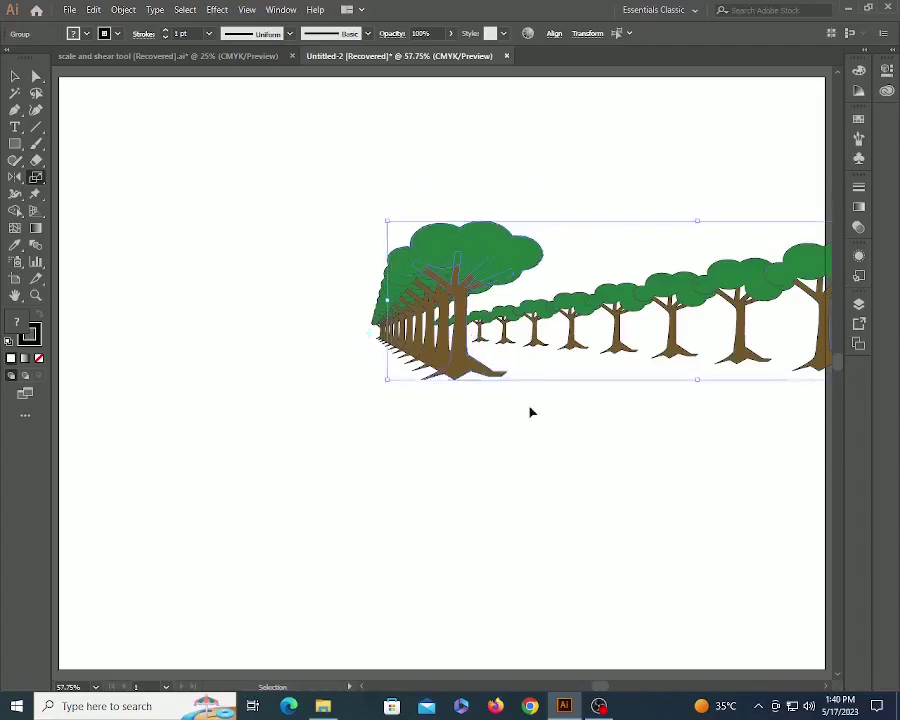
pyautogui.hotkey('ctrl', 'z')
pyautogui.hotkey('ctrl', 'z')
pyautogui.hotkey('ctrl', 'z')
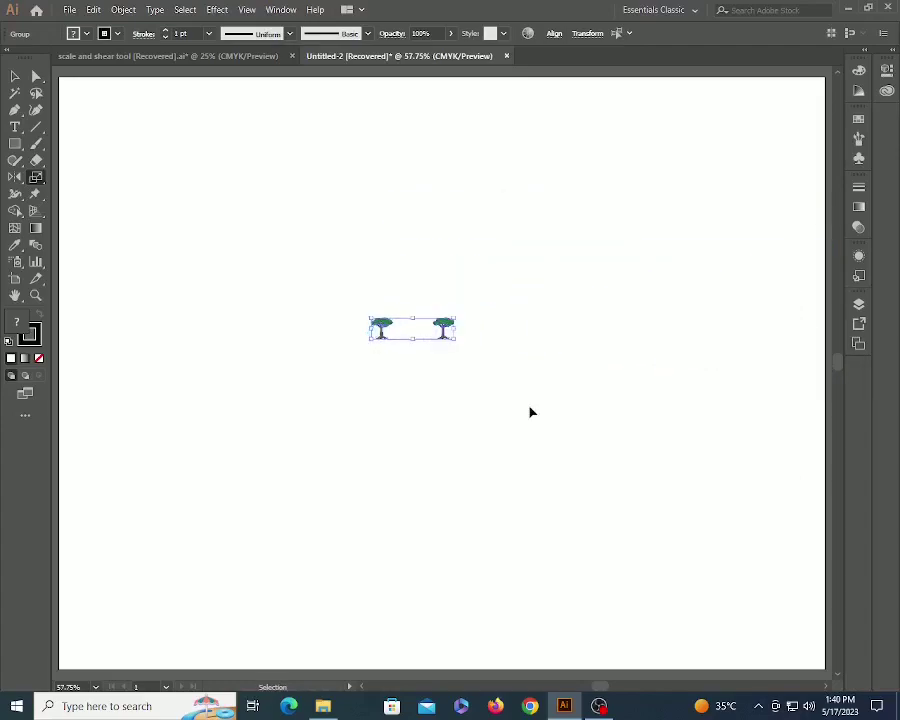
pyautogui.press('s')
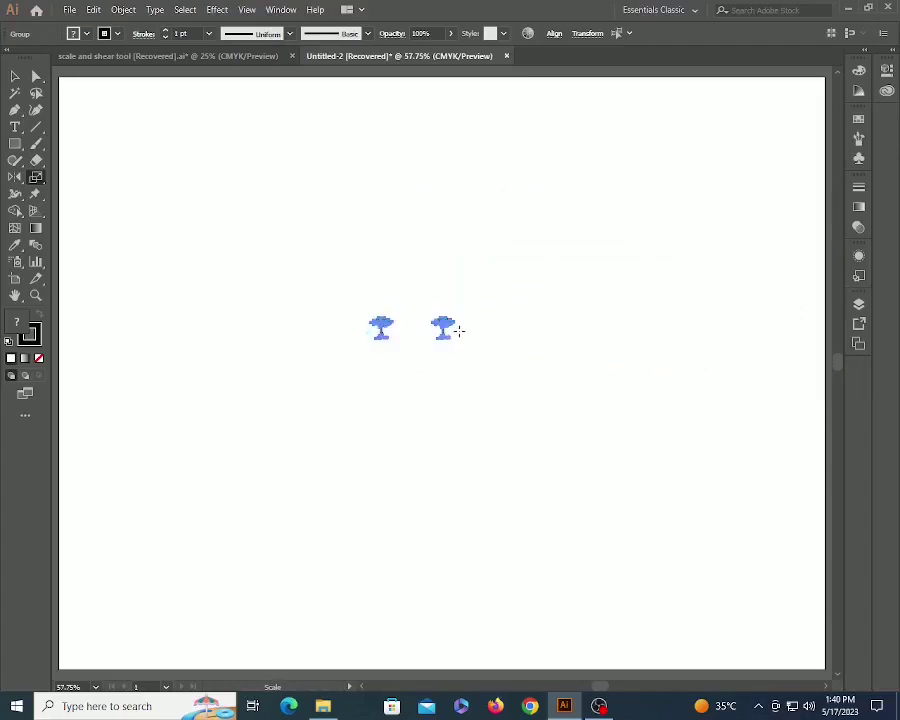
pyautogui.press('v')
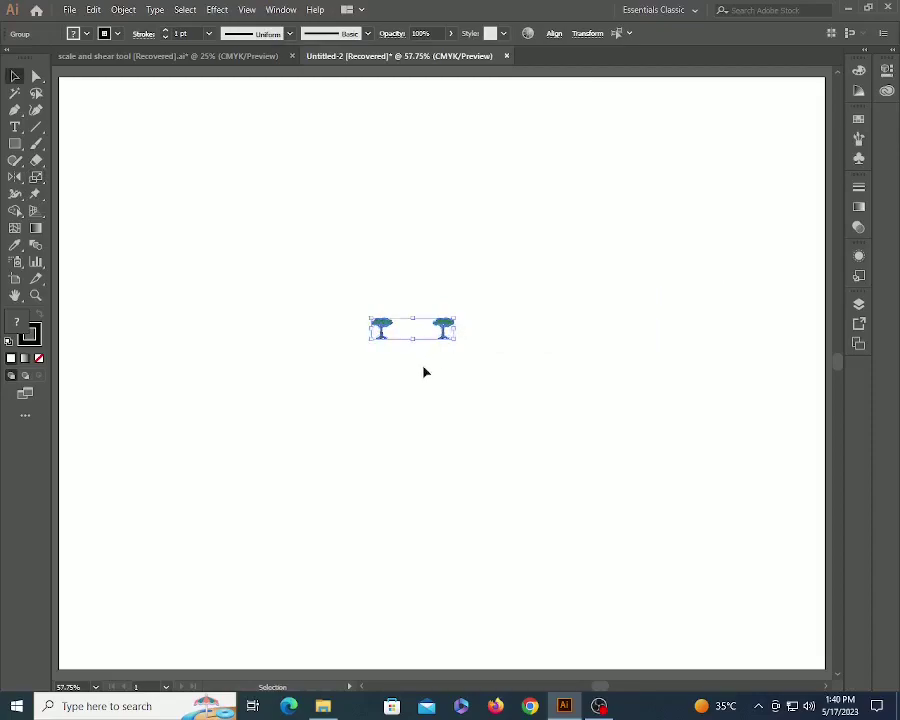
pyautogui.click(416, 287)
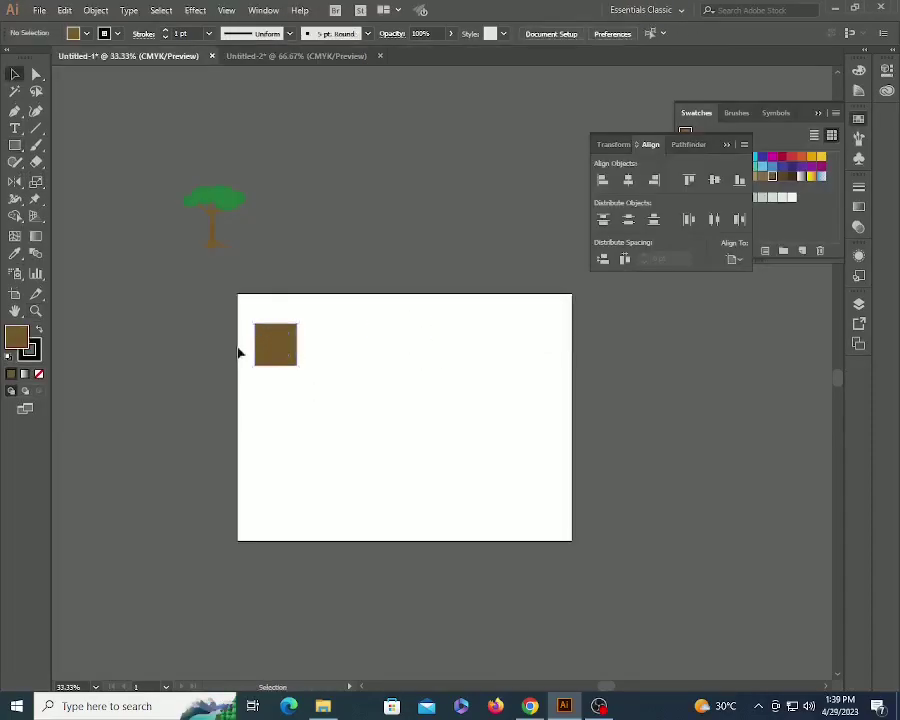
# - Copy the brown square a short distance to its right and repeat the copy to build a row of seven squares
pyautogui.moveTo(268, 352); pyautogui.dragTo(316, 350)
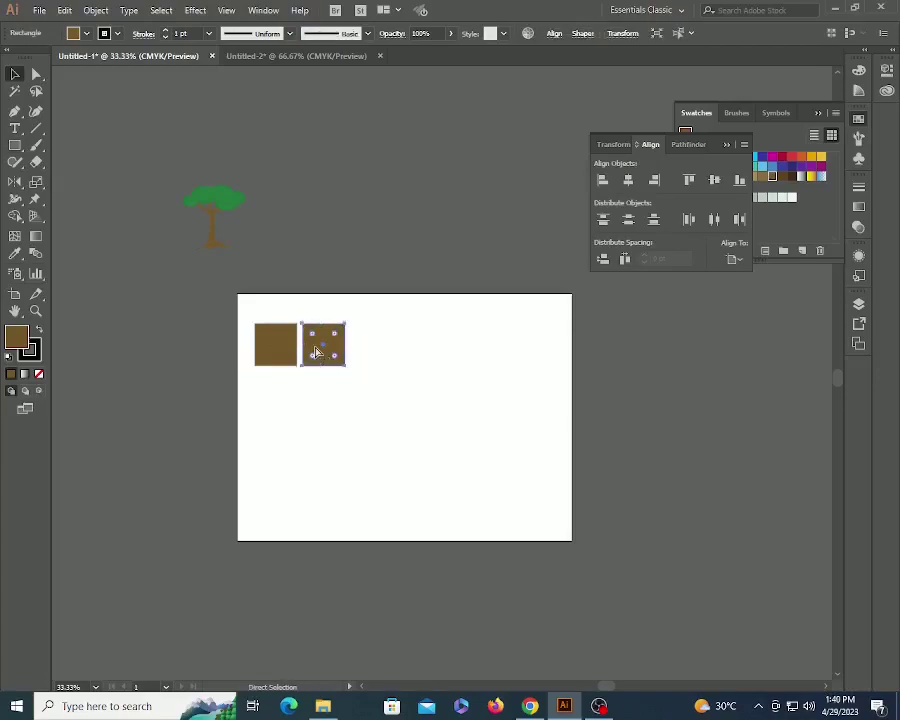
pyautogui.hotkey('ctrl', 'd')
pyautogui.hotkey('ctrl', 'd')
pyautogui.hotkey('ctrl', 'd')
pyautogui.hotkey('ctrl', 'd')
pyautogui.hotkey('ctrl', 'd')
# - Copy the whole row of squares straight down and repeat the copy to build a grid of four rows
pyautogui.moveTo(215, 316); pyautogui.dragTo(639, 410)
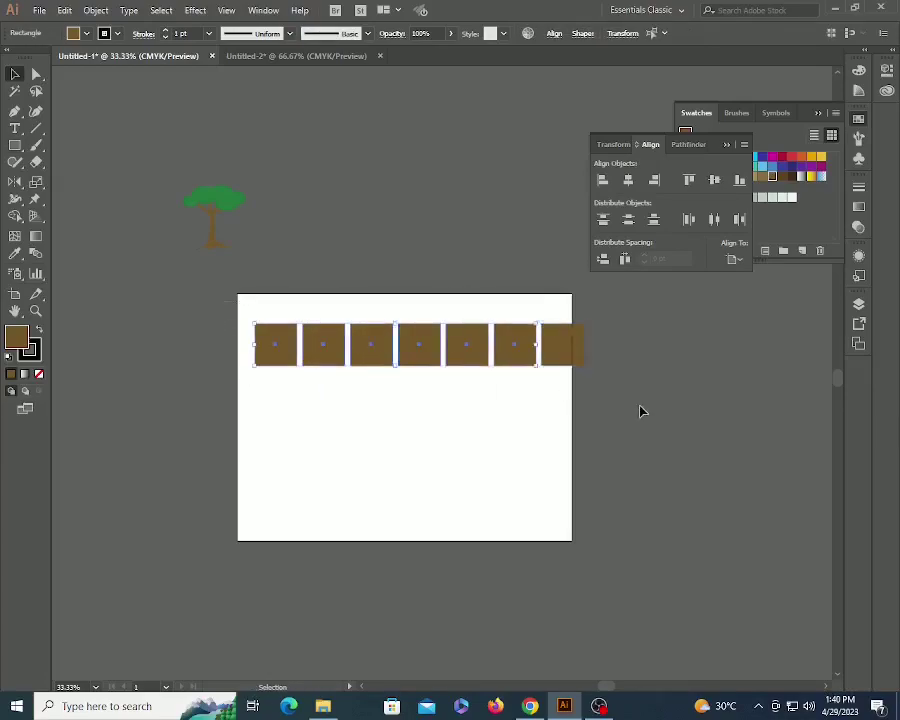
pyautogui.click(246, 350)
pyautogui.moveTo(246, 316); pyautogui.dragTo(590, 395)
pyautogui.moveTo(292, 346); pyautogui.dragTo(287, 394)
pyautogui.hotkey('ctrl', 'd')
pyautogui.hotkey('ctrl', 'd')
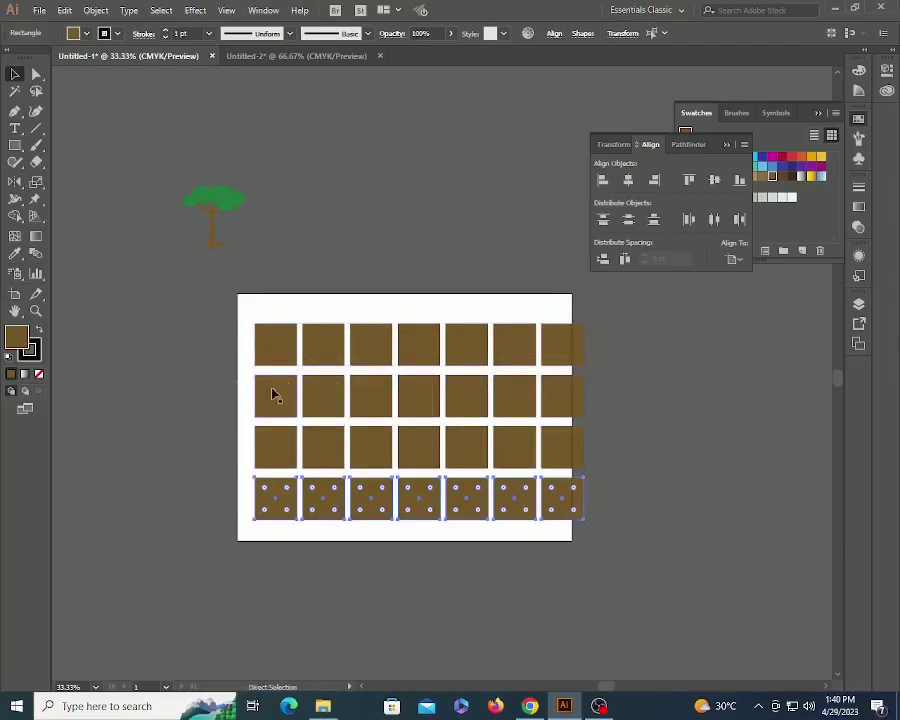
# - Shear the whole grid of squares horizontally to lean right and vertically so its rows rise to the right, and deselect it
pyautogui.moveTo(216, 289); pyautogui.dragTo(667, 554)
pyautogui.click(657, 551)
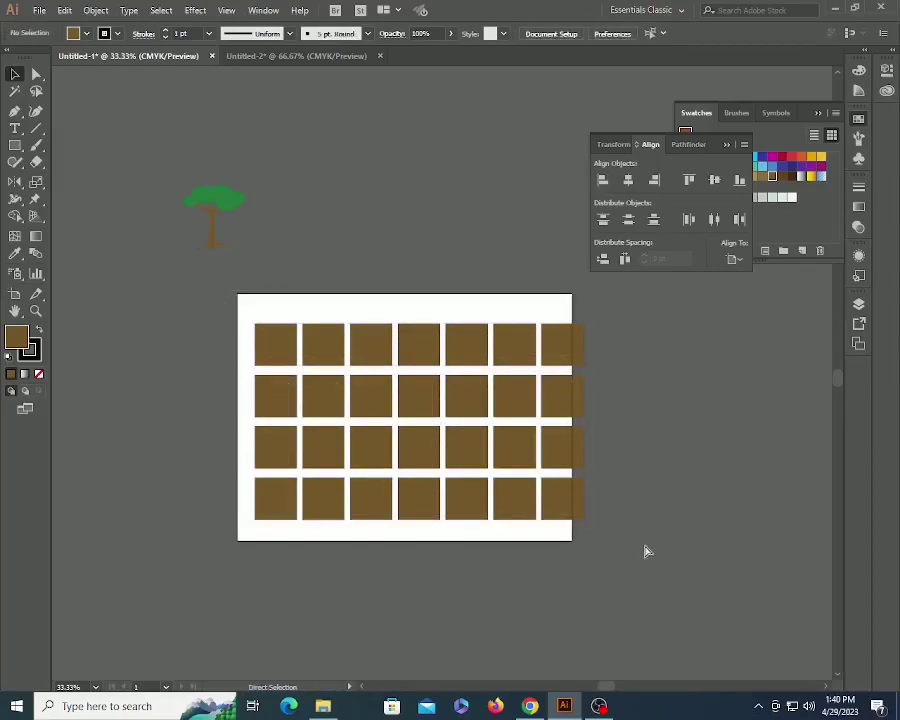
pyautogui.moveTo(248, 312); pyautogui.dragTo(606, 532)
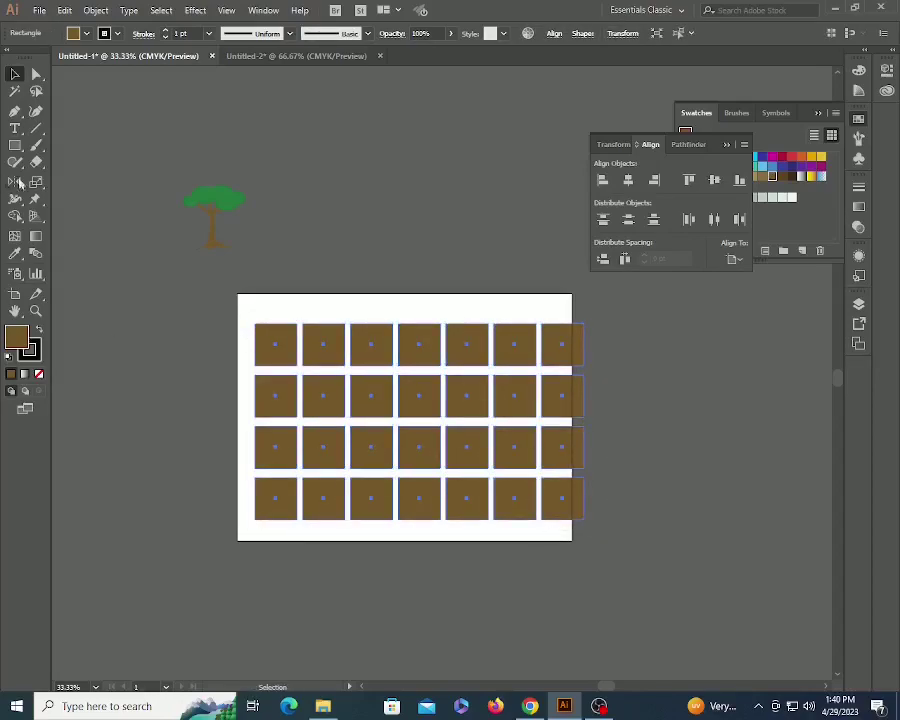
pyautogui.moveTo(36, 183); pyautogui.dragTo(90, 196)
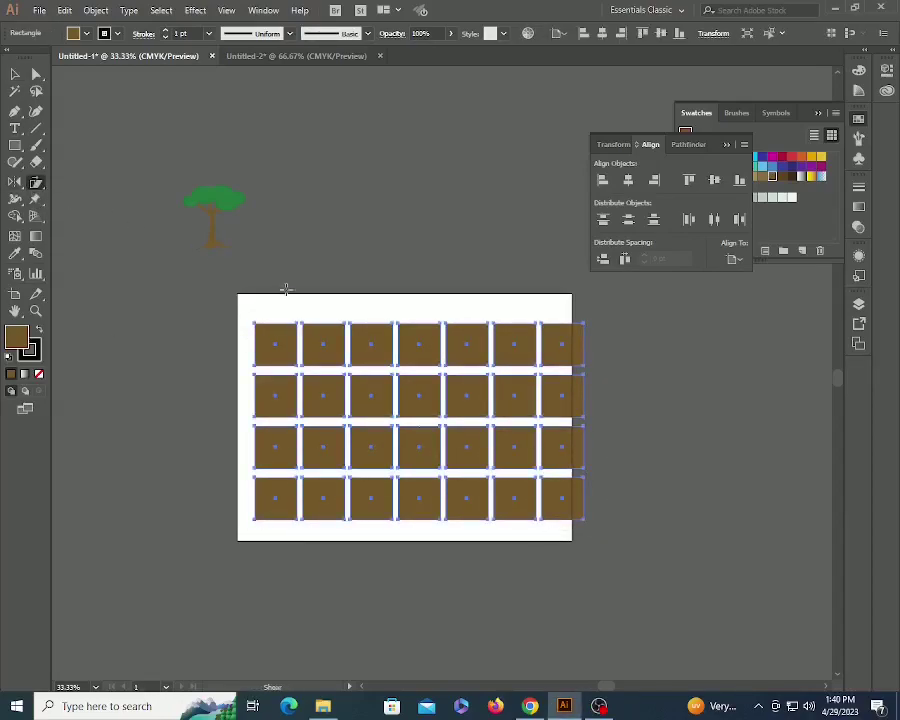
pyautogui.moveTo(252, 312); pyautogui.dragTo(281, 316)
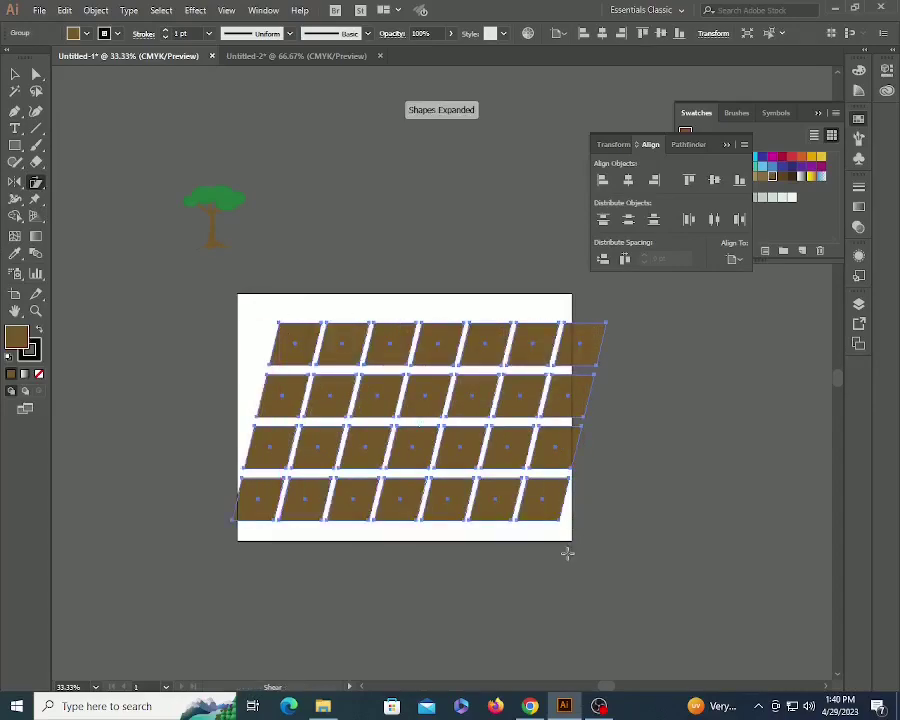
pyautogui.moveTo(565, 524); pyautogui.dragTo(578, 482)
pyautogui.press('v')
pyautogui.click(574, 530)
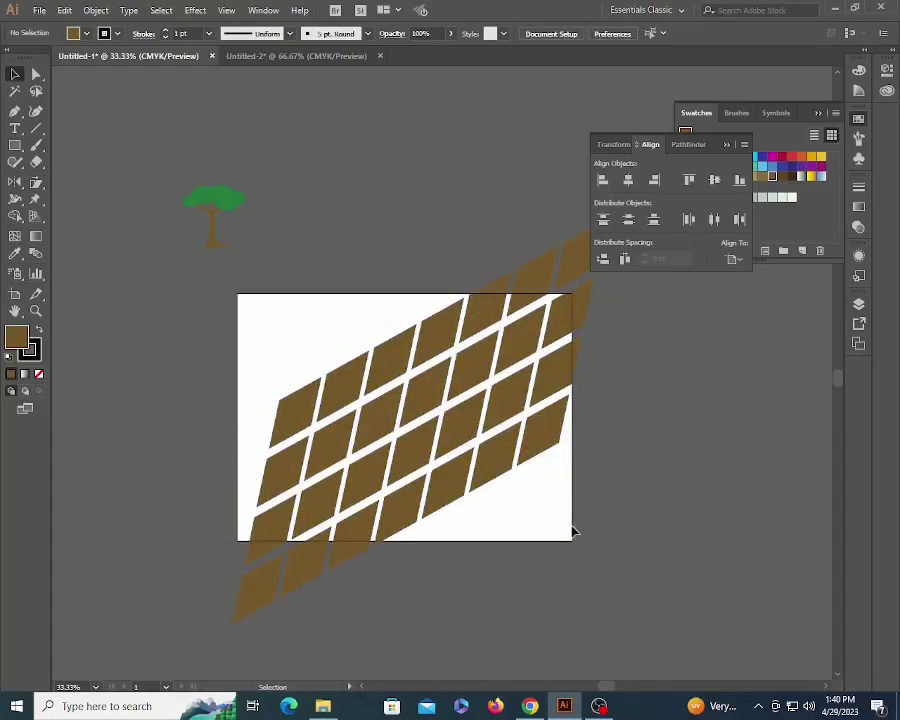
# - Move the sheared grid down and to the left, and delete it from the artboard
pyautogui.click(384, 355)
pyautogui.moveTo(386, 357); pyautogui.dragTo(338, 390)
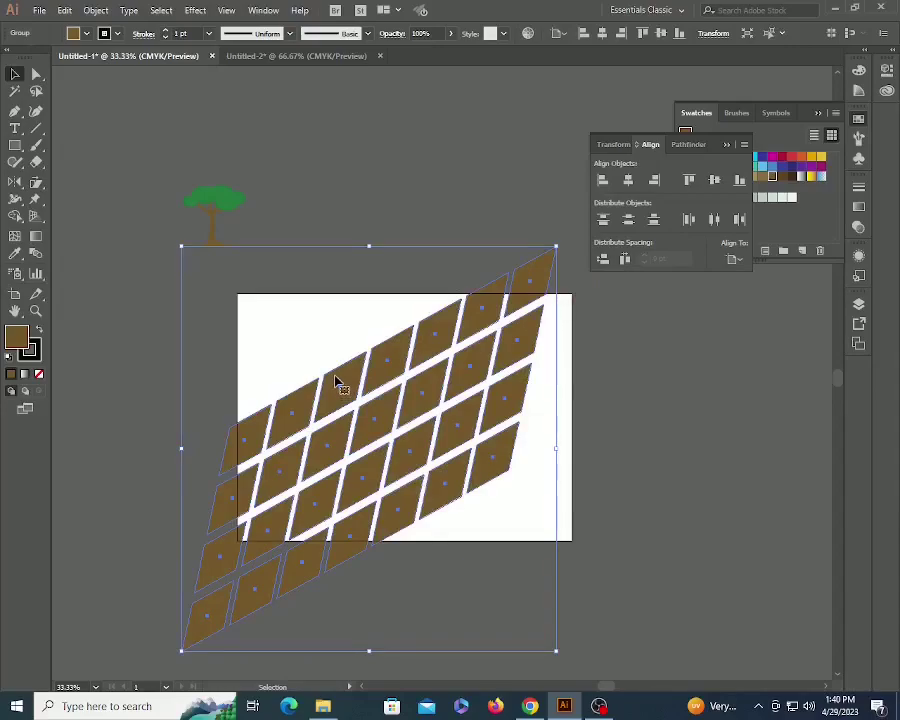
pyautogui.press('Delete')
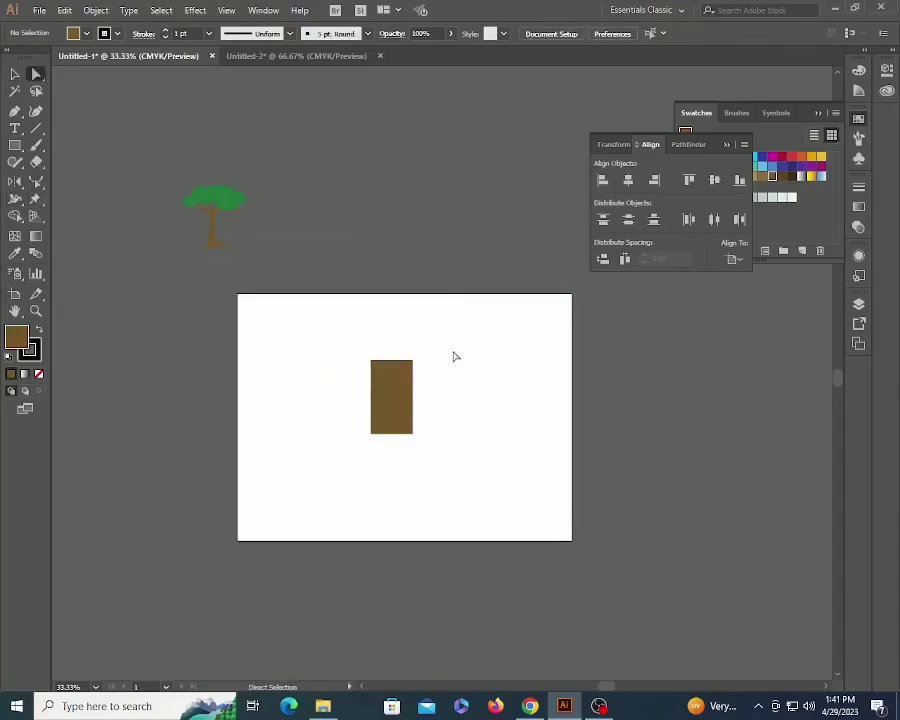
# - Select the brown rectangle's right-hand anchor points and pull the middle of its right edge outward into a curve with the Reshape tool
pyautogui.moveTo(454, 351); pyautogui.dragTo(357, 447)
pyautogui.click(405, 437)
pyautogui.click(452, 358)
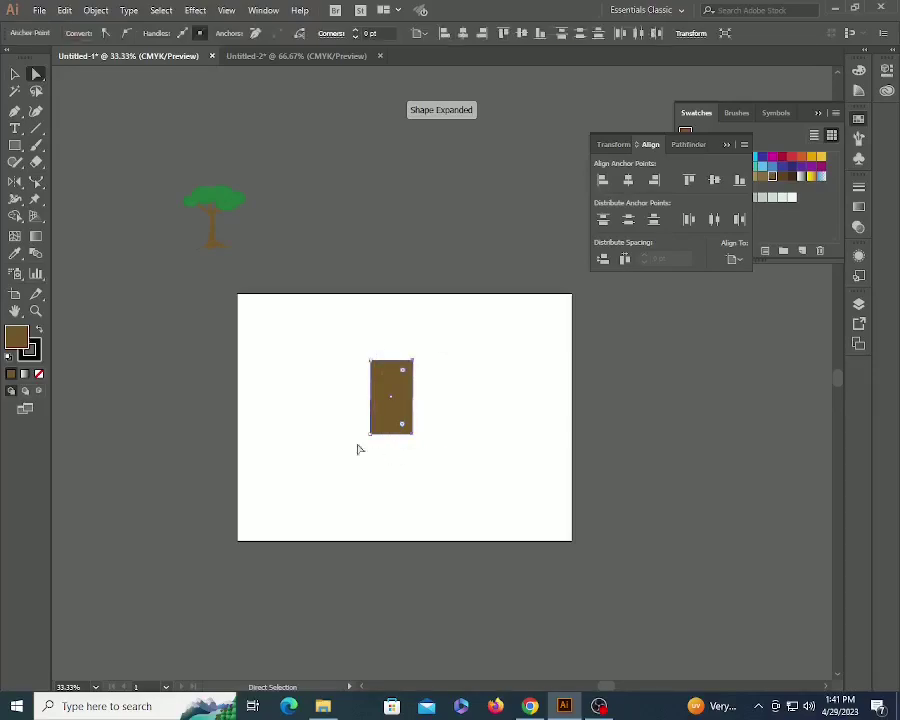
pyautogui.click(37, 183)
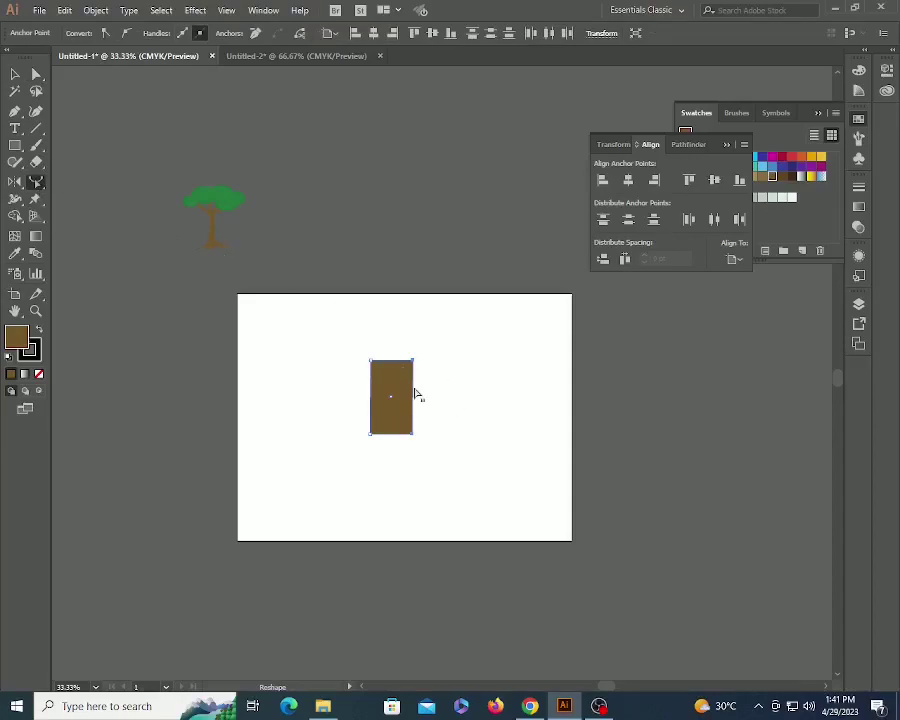
pyautogui.moveTo(414, 396); pyautogui.dragTo(448, 397)
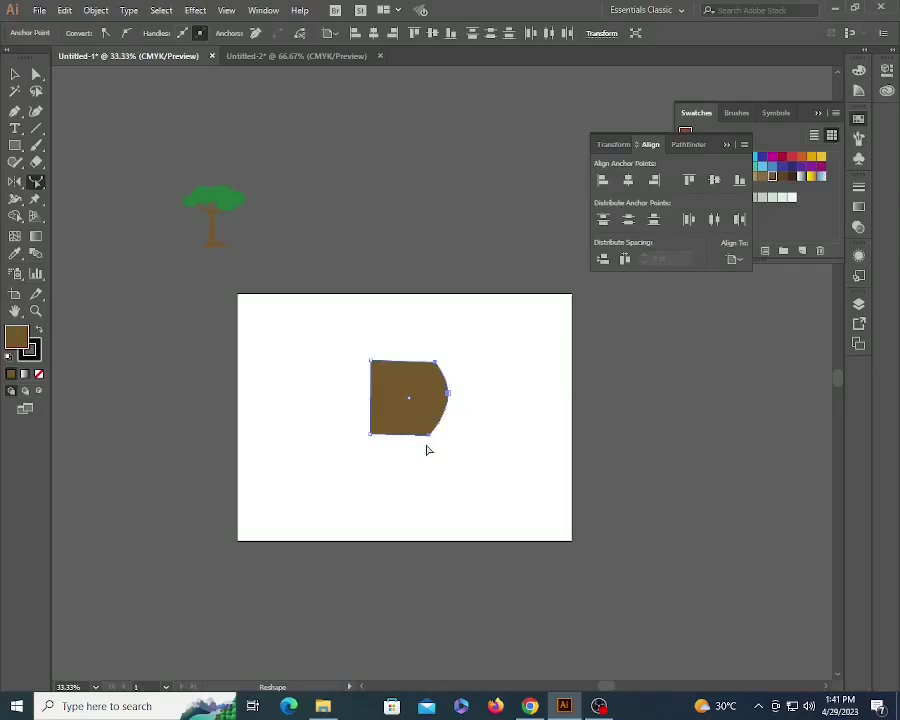